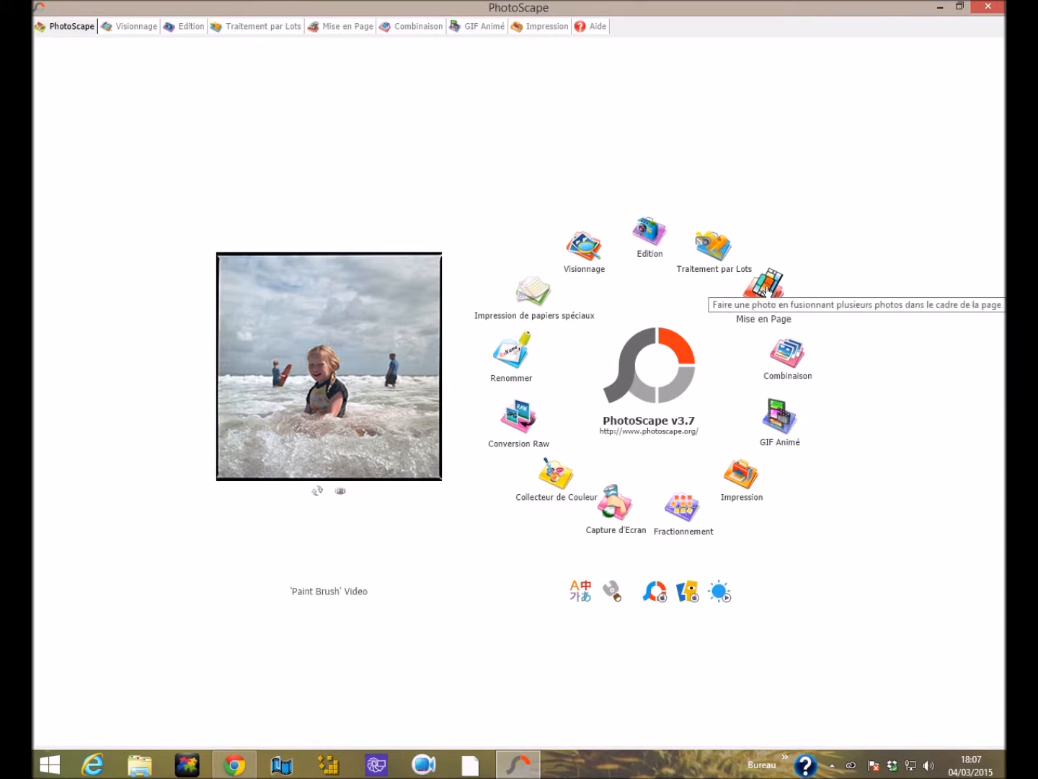
Open the Mise en Page mode and apply the layer_4_1_b template, with a centre frame over four corner frames.
{"action": "left_click", "coordinate": [767, 290]}
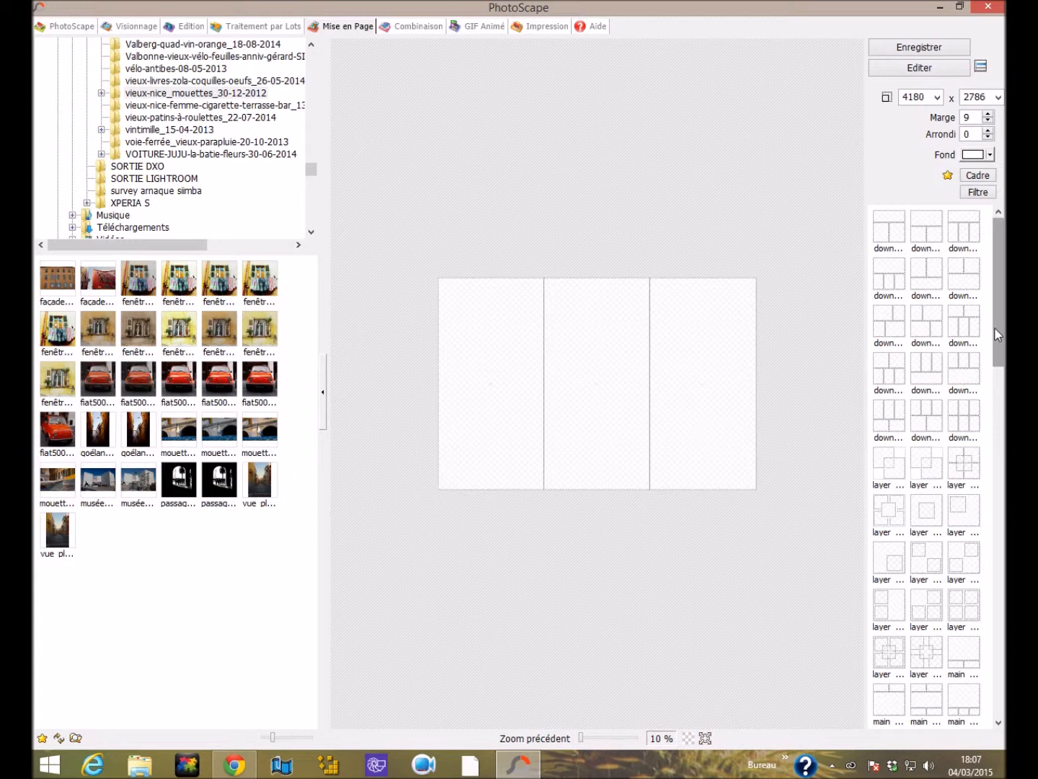
{"action": "mouse_move", "coordinate": [996, 261]}
{"action": "left_mouse_down"}
{"action": "mouse_move", "coordinate": [1001, 303]}
{"action": "mouse_move", "coordinate": [1001, 283]}
{"action": "left_mouse_up"}
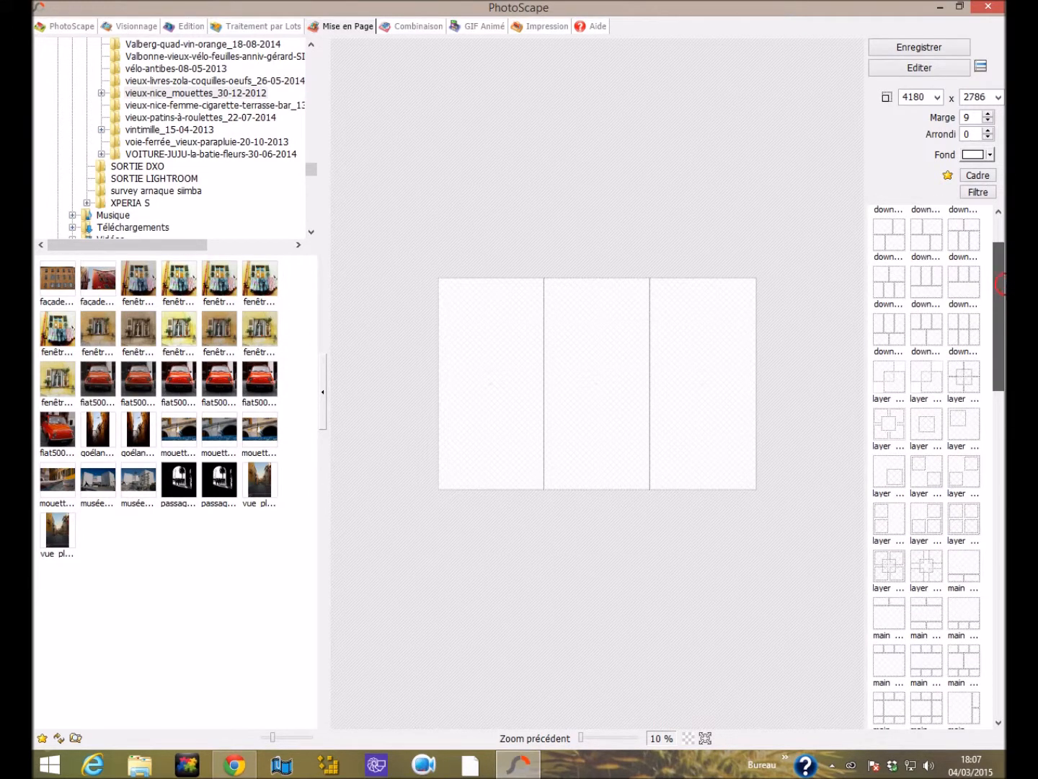
{"action": "left_click", "coordinate": [891, 421]}
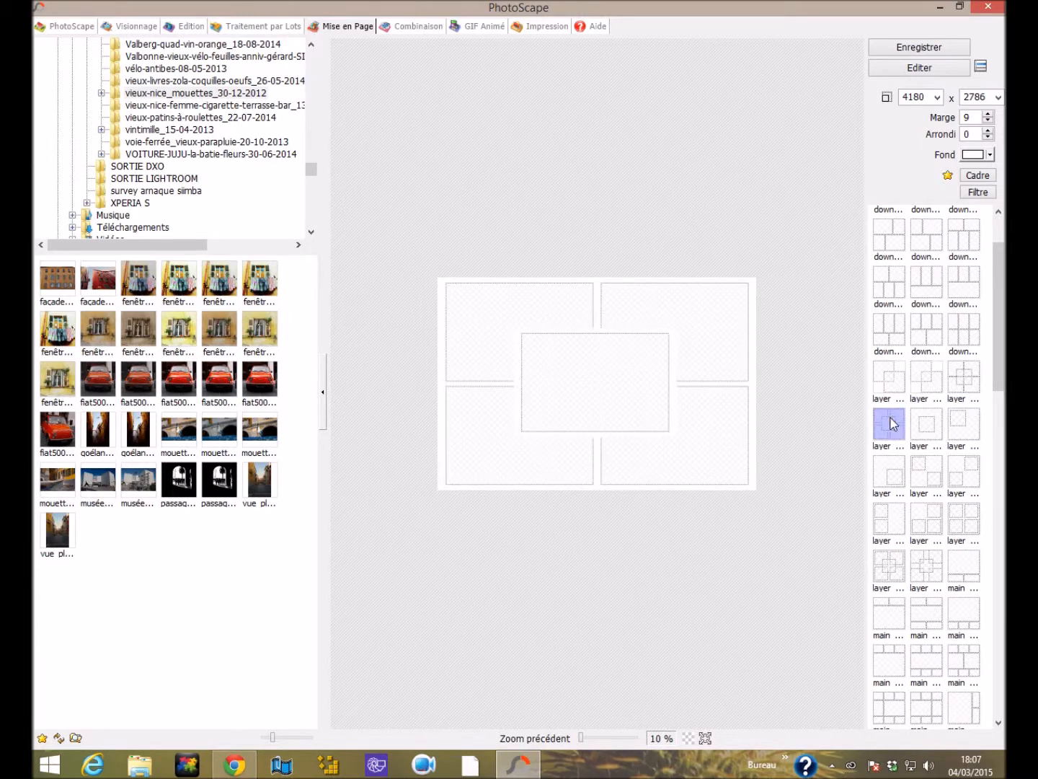
{"action": "left_click_drag", "start_coordinate": [996, 368], "coordinate": [1004, 403]}
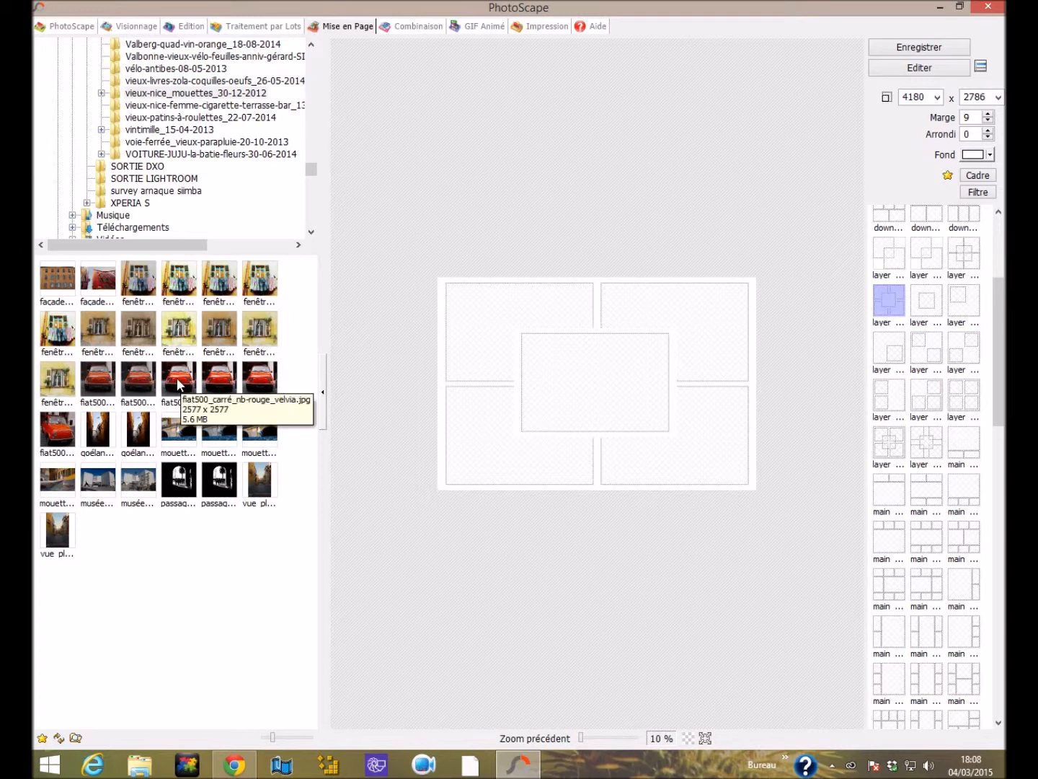
Place fiat500_carré_nb-rouge_velvia.jpg in the upper-left and centre frames, and the darker Fiat 500 photo in the remaining three frames.
{"action": "left_click_drag", "start_coordinate": [178, 384], "coordinate": [505, 366]}
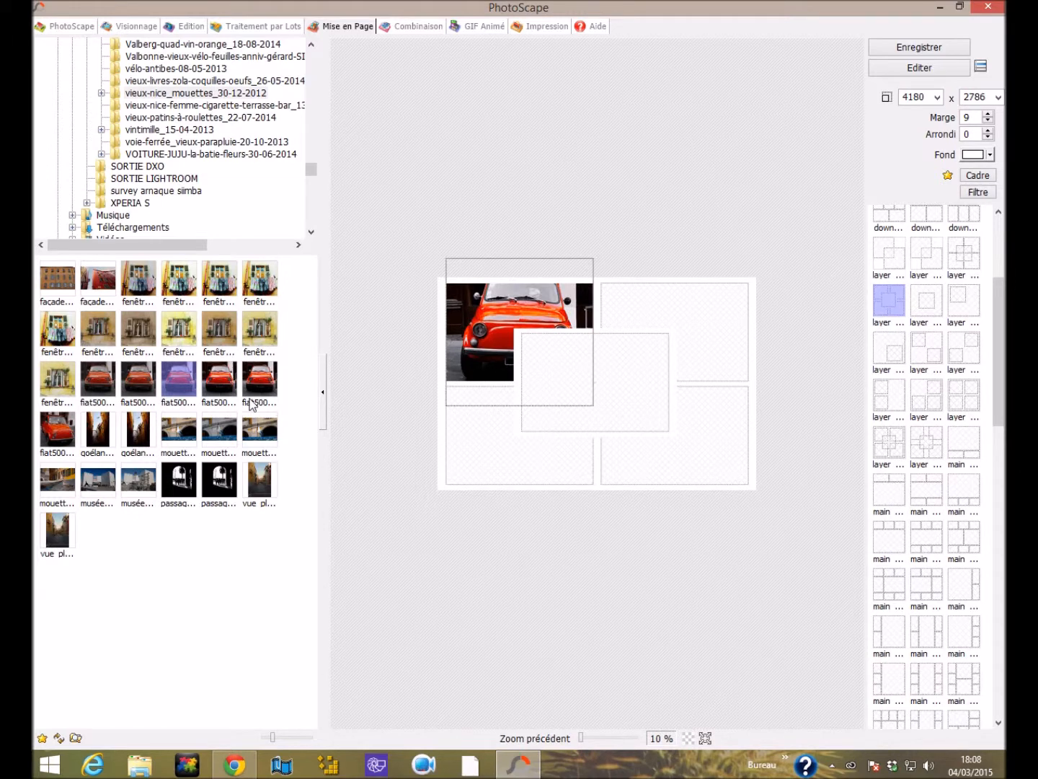
{"action": "left_click_drag", "start_coordinate": [186, 386], "coordinate": [613, 368]}
{"action": "left_click_drag", "start_coordinate": [126, 374], "coordinate": [696, 298]}
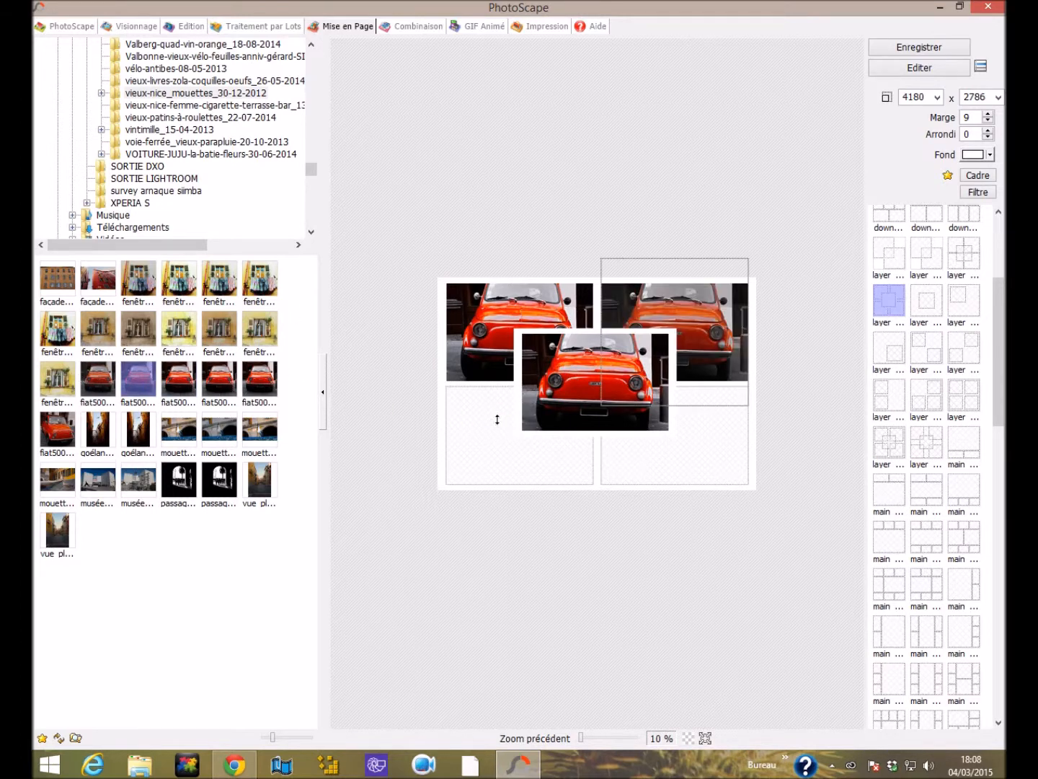
{"action": "left_click_drag", "start_coordinate": [137, 387], "coordinate": [726, 417]}
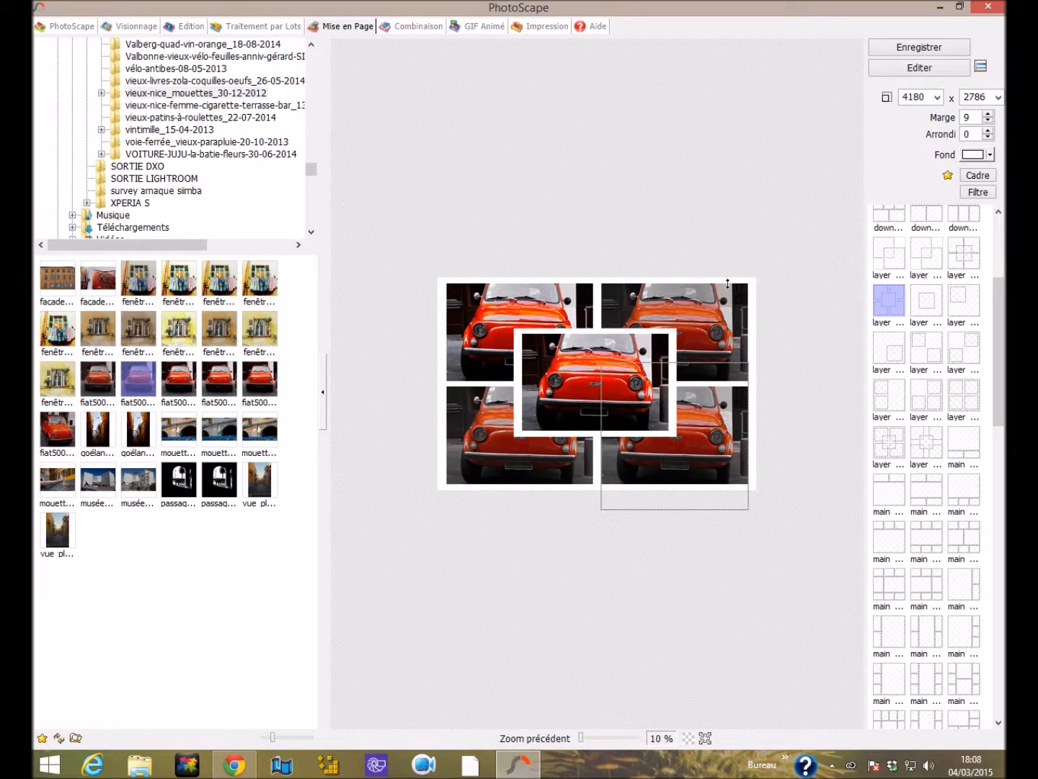
Set the layout's margin (Marge) to 15.
{"action": "left_click", "coordinate": [973, 116]}
{"action": "left_click_drag", "start_coordinate": [973, 114], "coordinate": [929, 118]}
{"action": "left_click", "coordinate": [887, 97]}
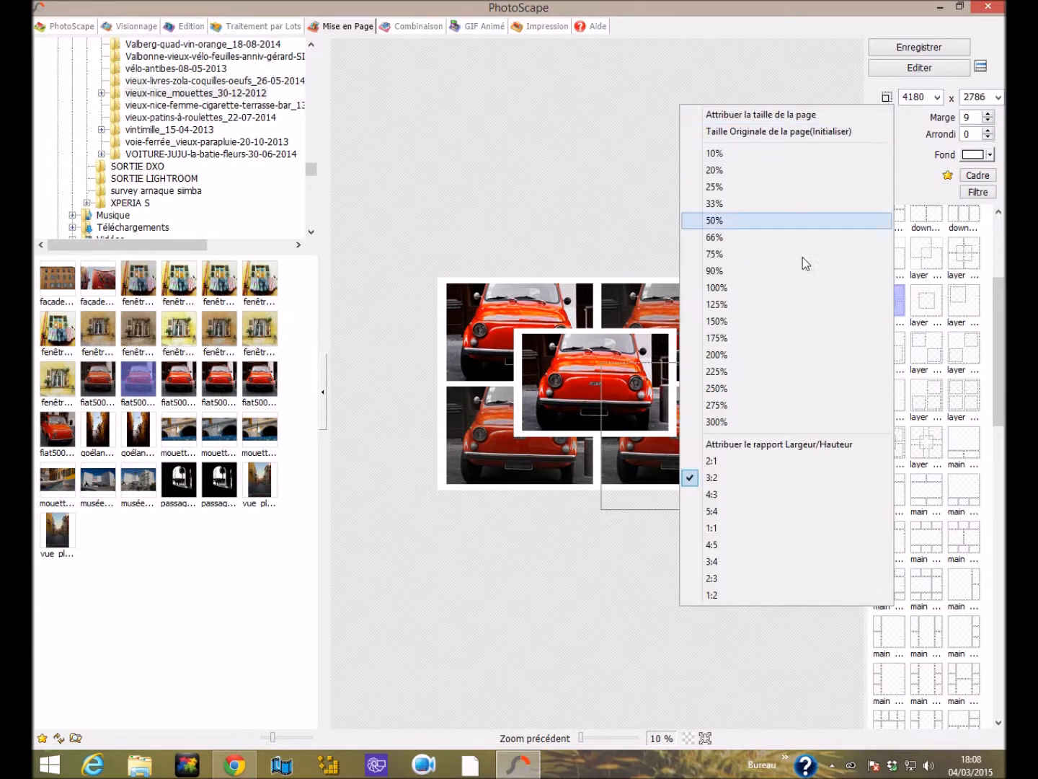
{"action": "left_click", "coordinate": [914, 130]}
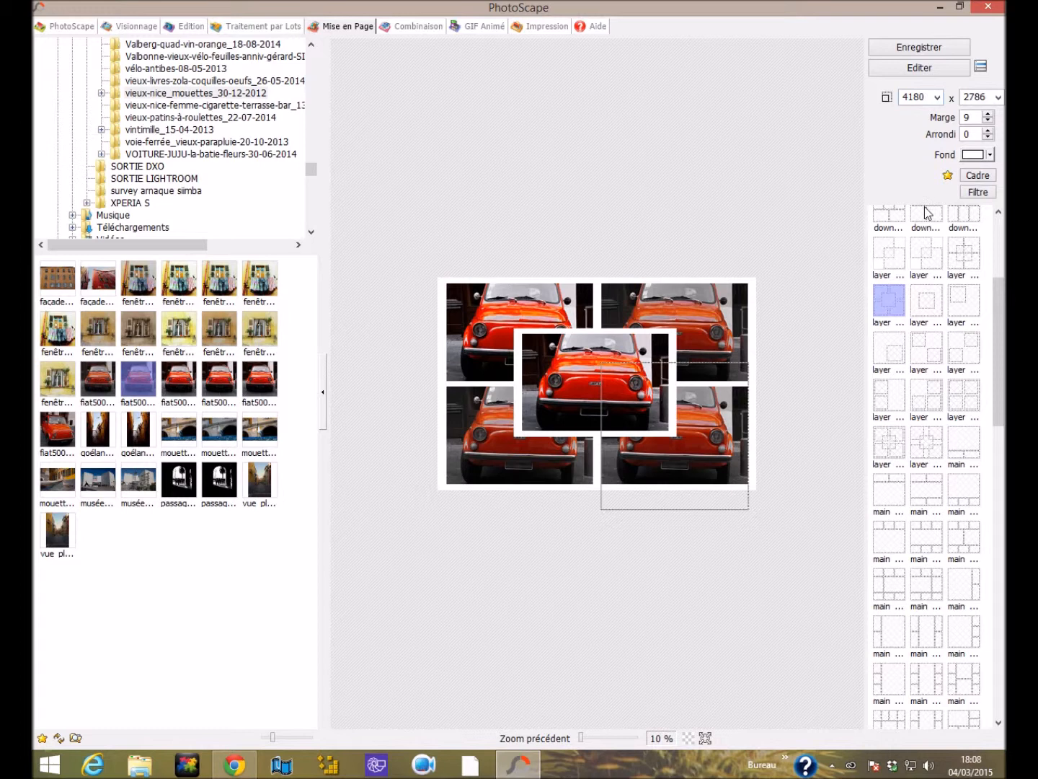
{"action": "left_click", "coordinate": [969, 116]}
{"action": "type", "text": "15"}
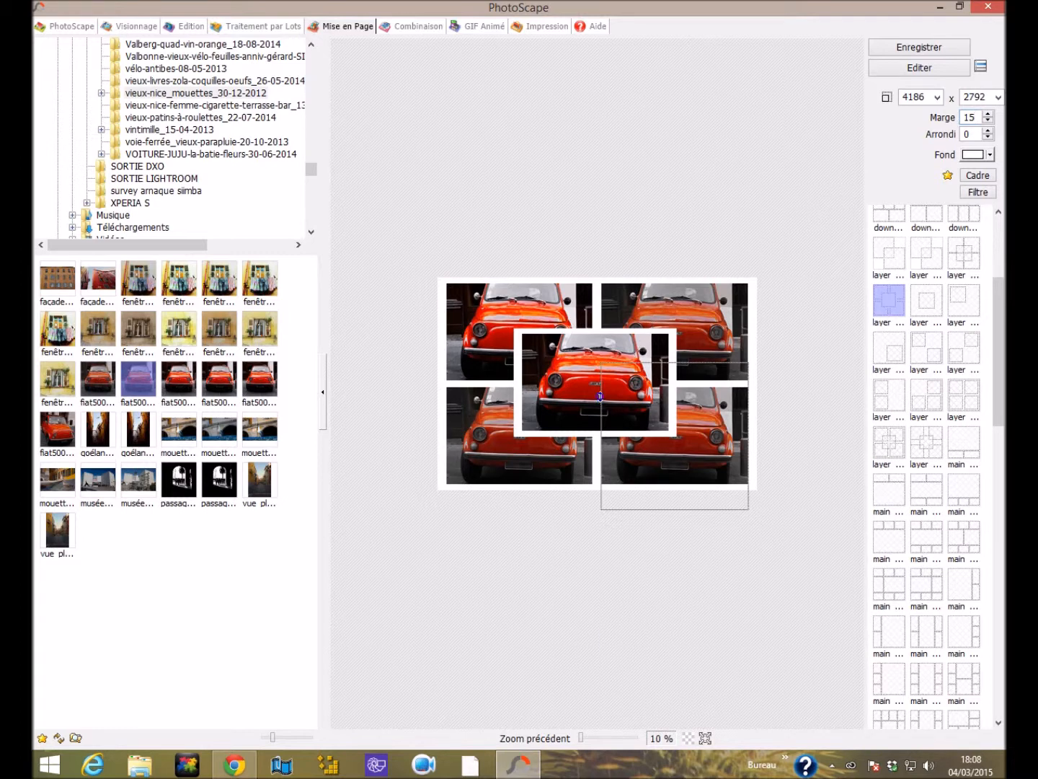
Convert the collage's upper-left car photo to black and white with the N et B effect.
{"action": "right_click", "coordinate": [600, 396]}
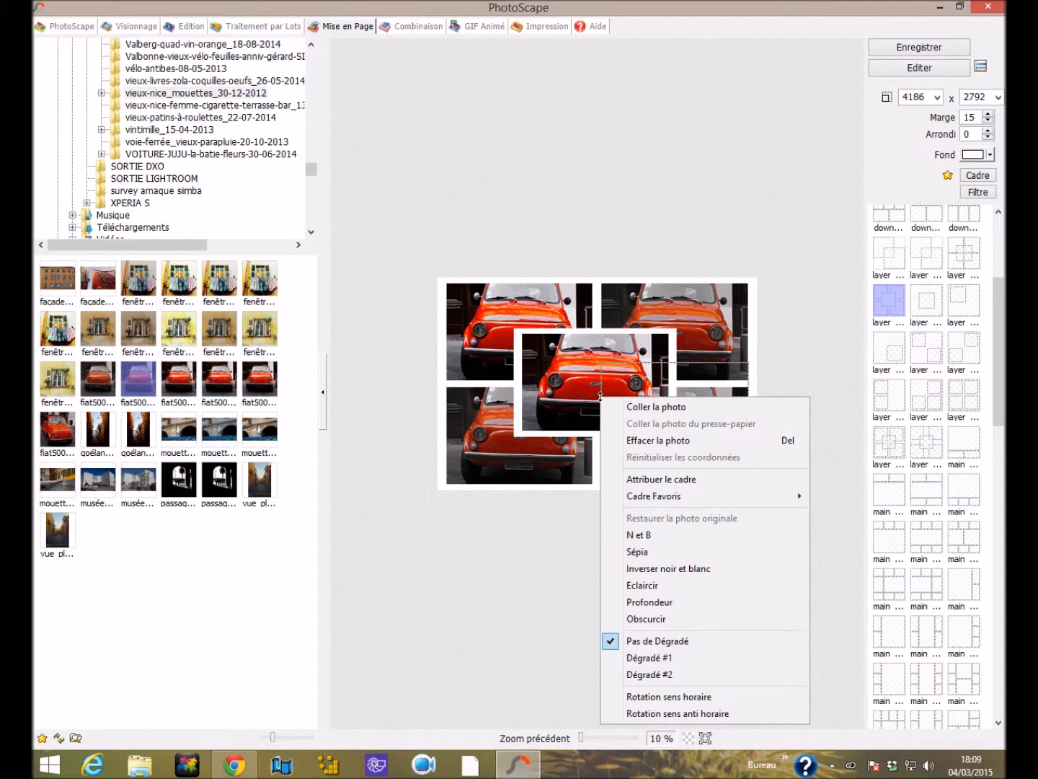
{"action": "left_click", "coordinate": [492, 325]}
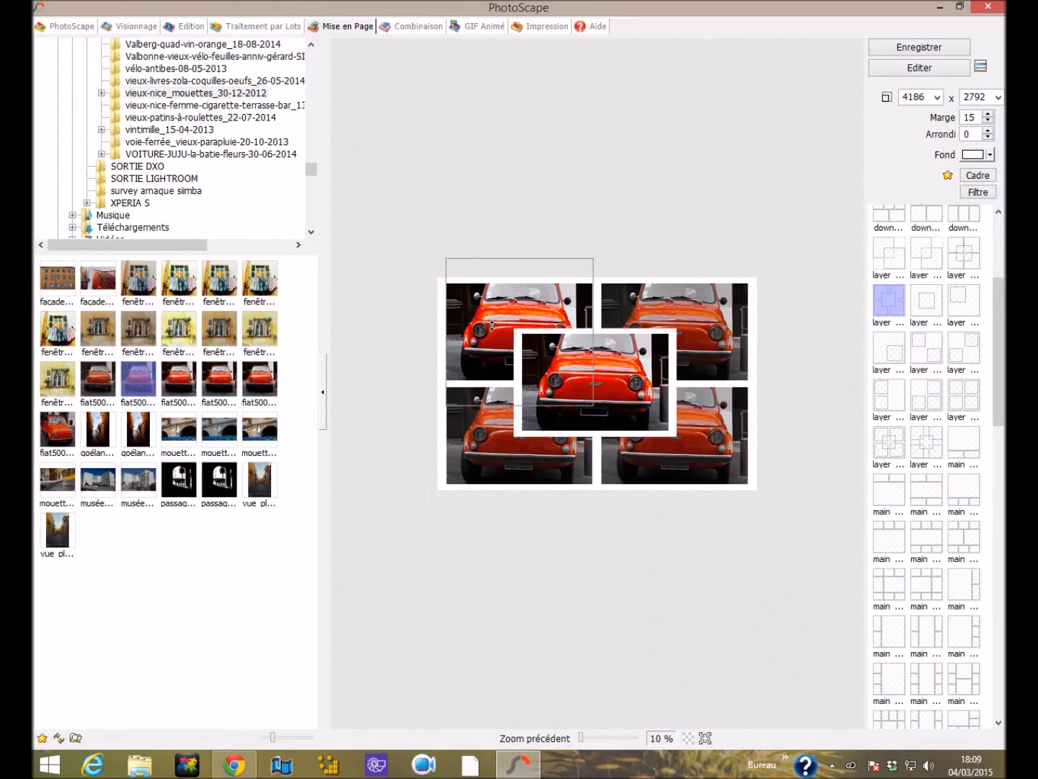
{"action": "right_click", "coordinate": [492, 325]}
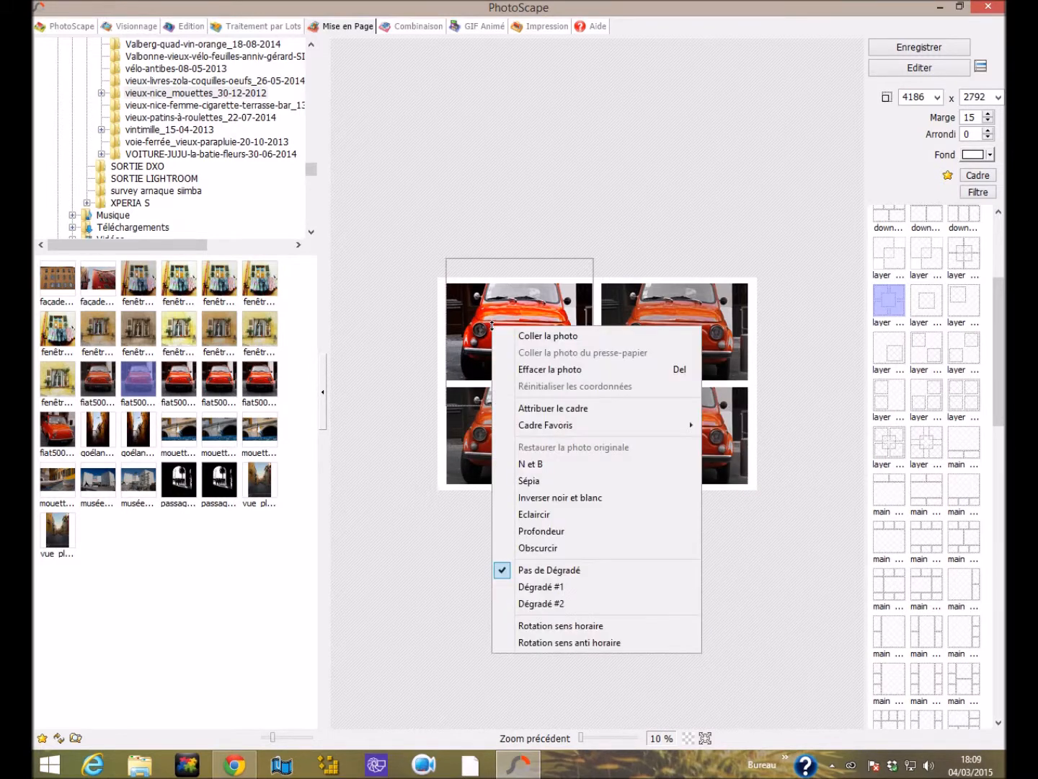
{"action": "left_click", "coordinate": [521, 464]}
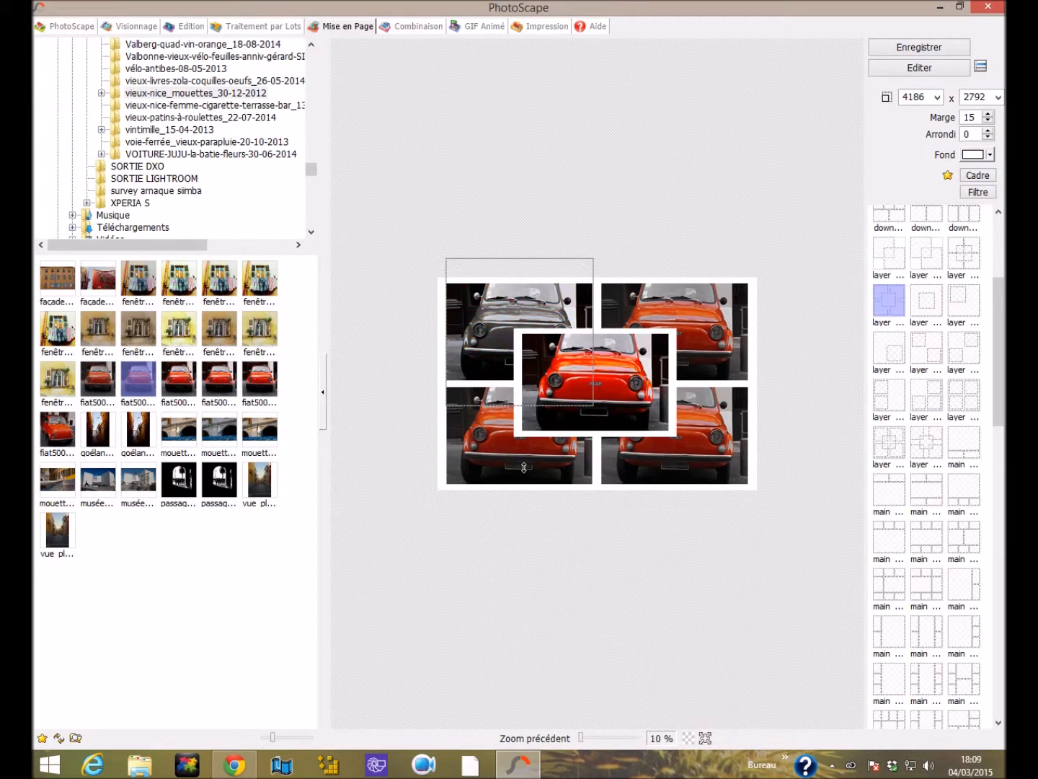
Apply the Sépia effect to the collage's upper-right car photo.
{"action": "left_click", "coordinate": [672, 738]}
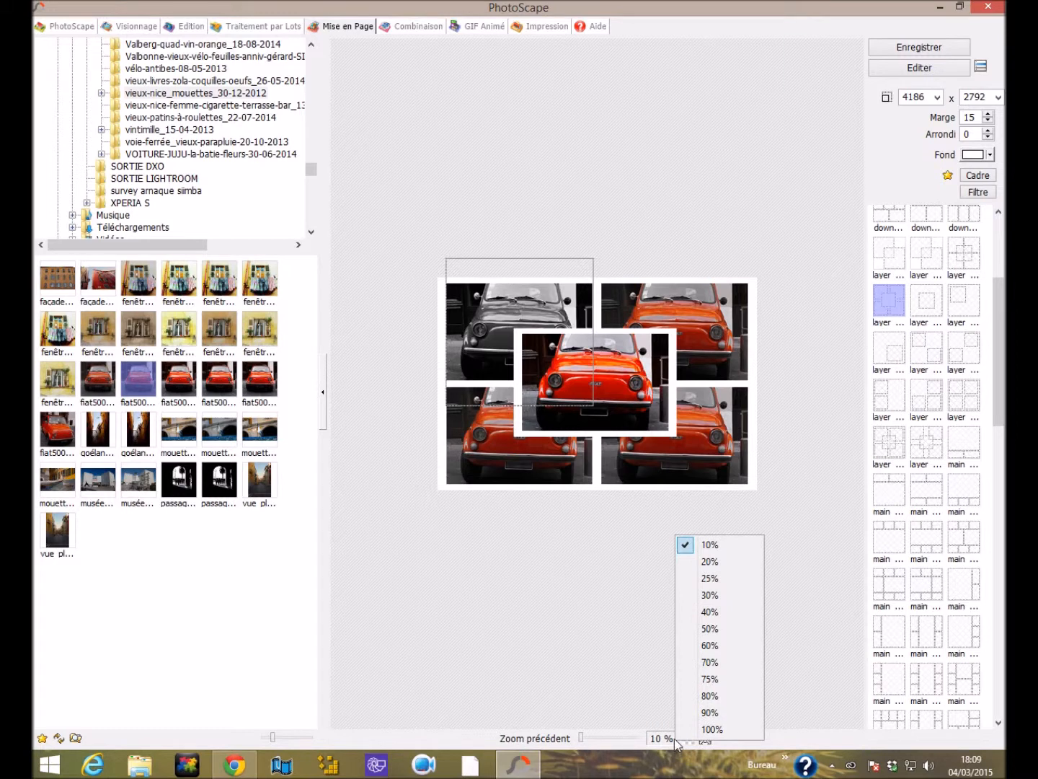
{"action": "left_click", "coordinate": [734, 560]}
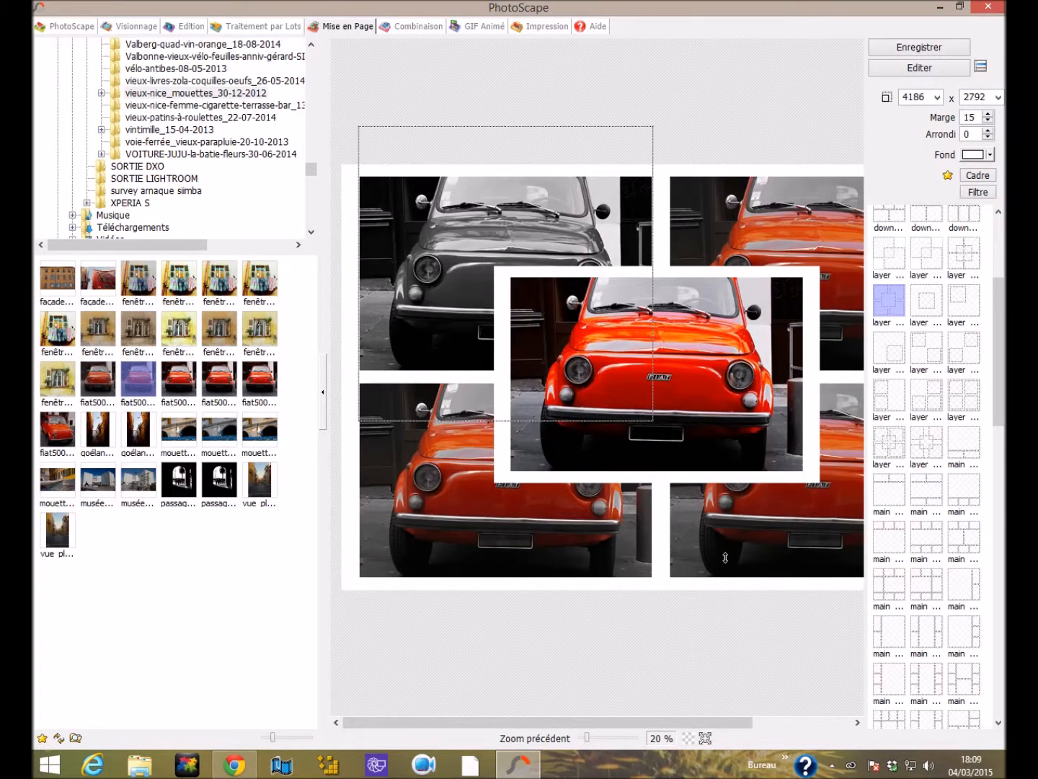
{"action": "right_click", "coordinate": [759, 214]}
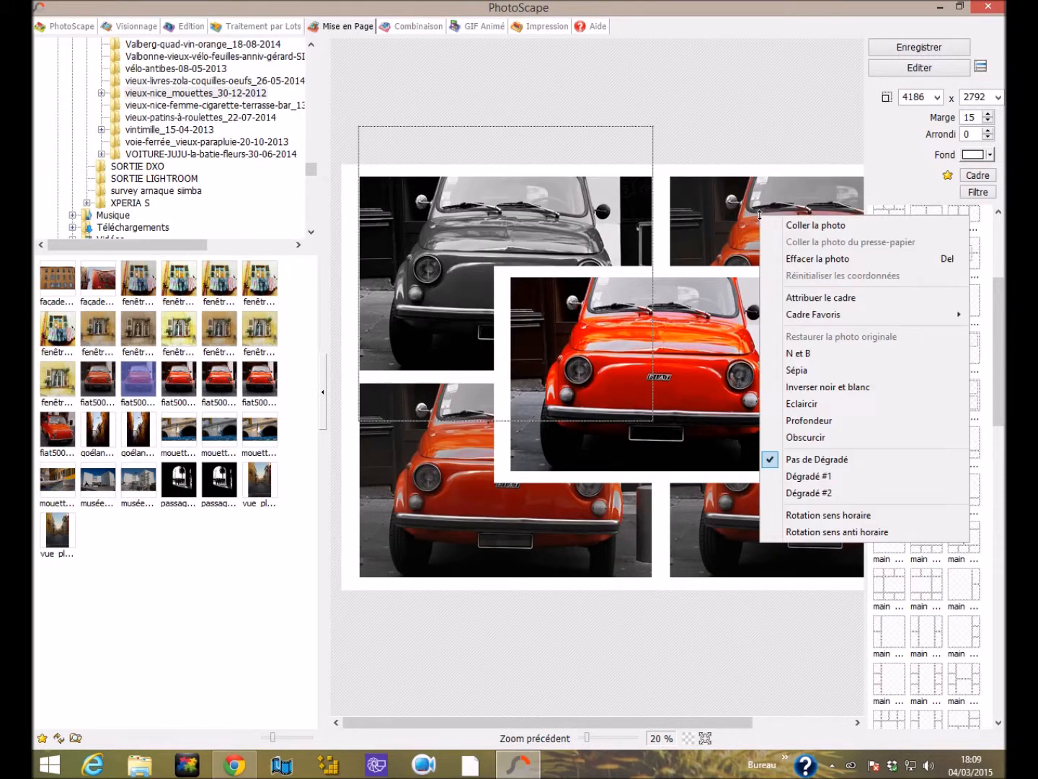
{"action": "left_click", "coordinate": [803, 369]}
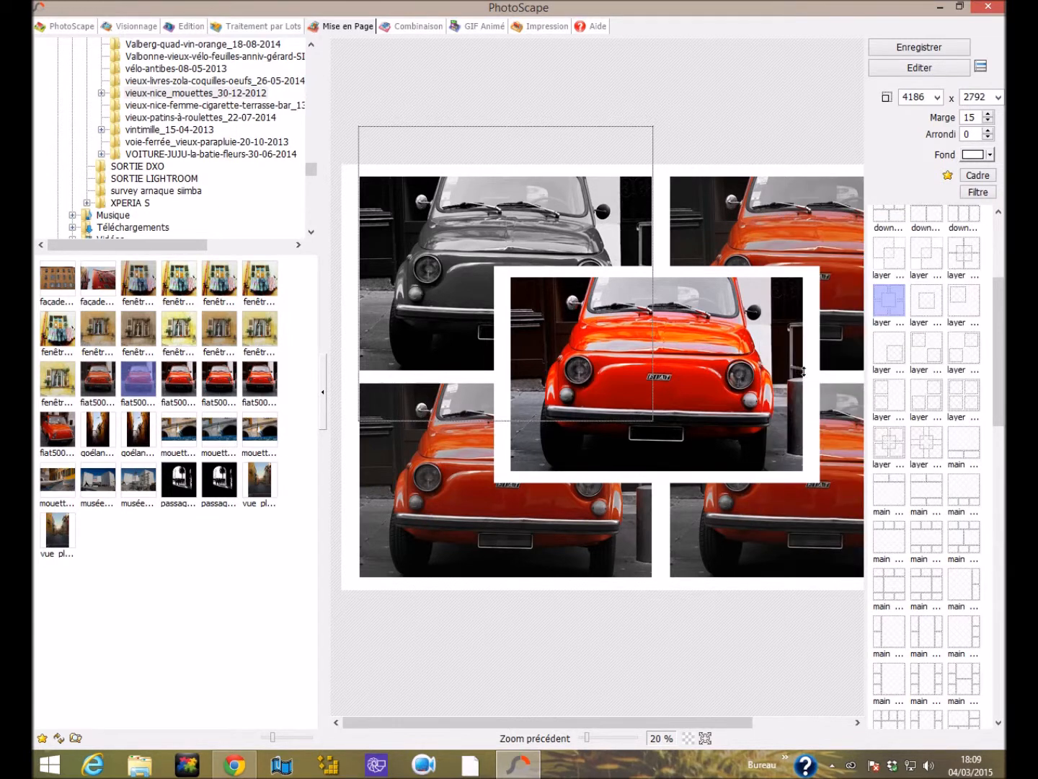
Apply Inverser noir et blanc to the collage's lower-left photo and N et B to the lower-right one.
{"action": "right_click", "coordinate": [514, 551]}
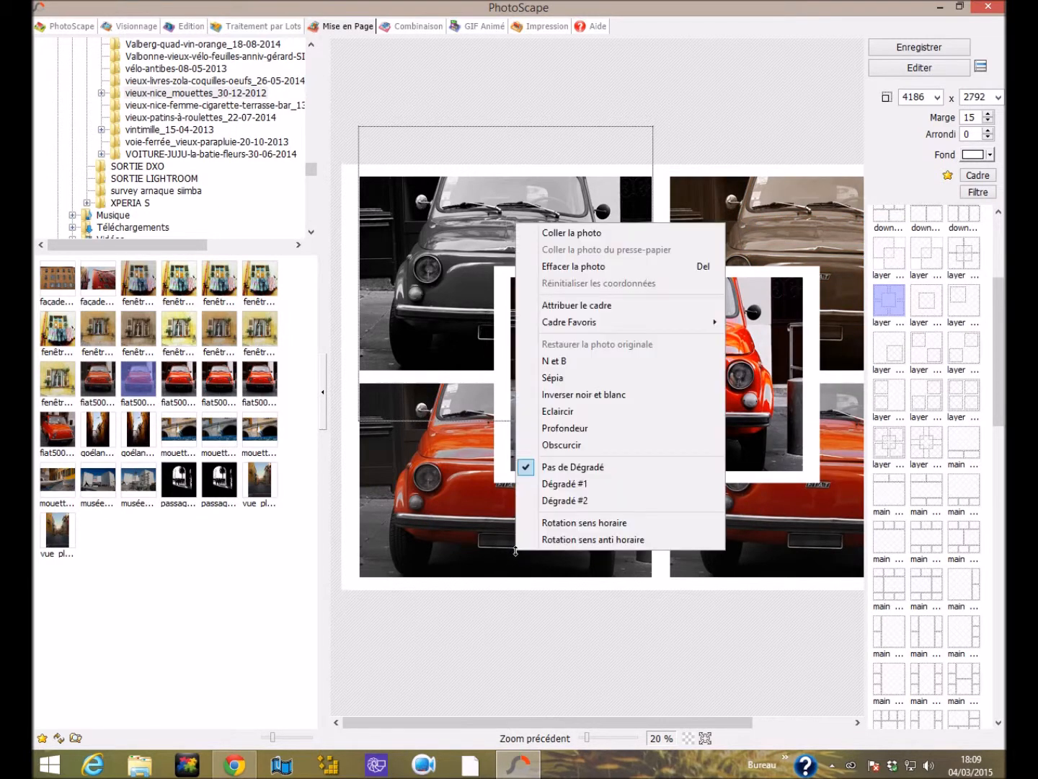
{"action": "left_click", "coordinate": [570, 398]}
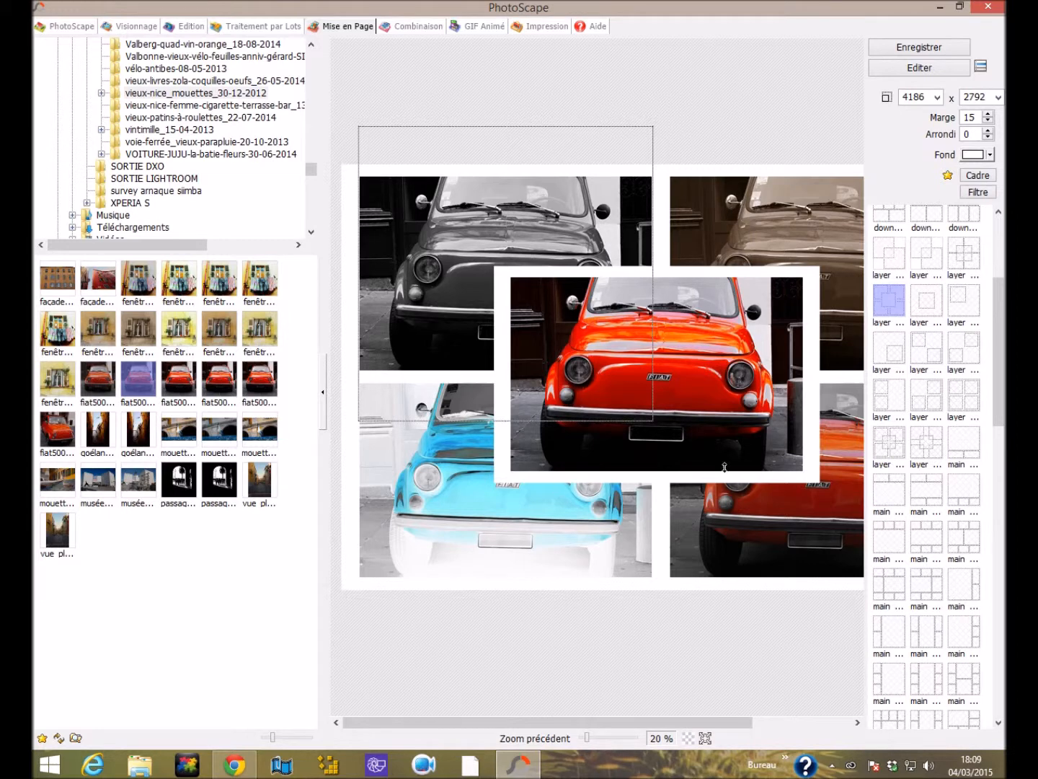
{"action": "right_click", "coordinate": [828, 520]}
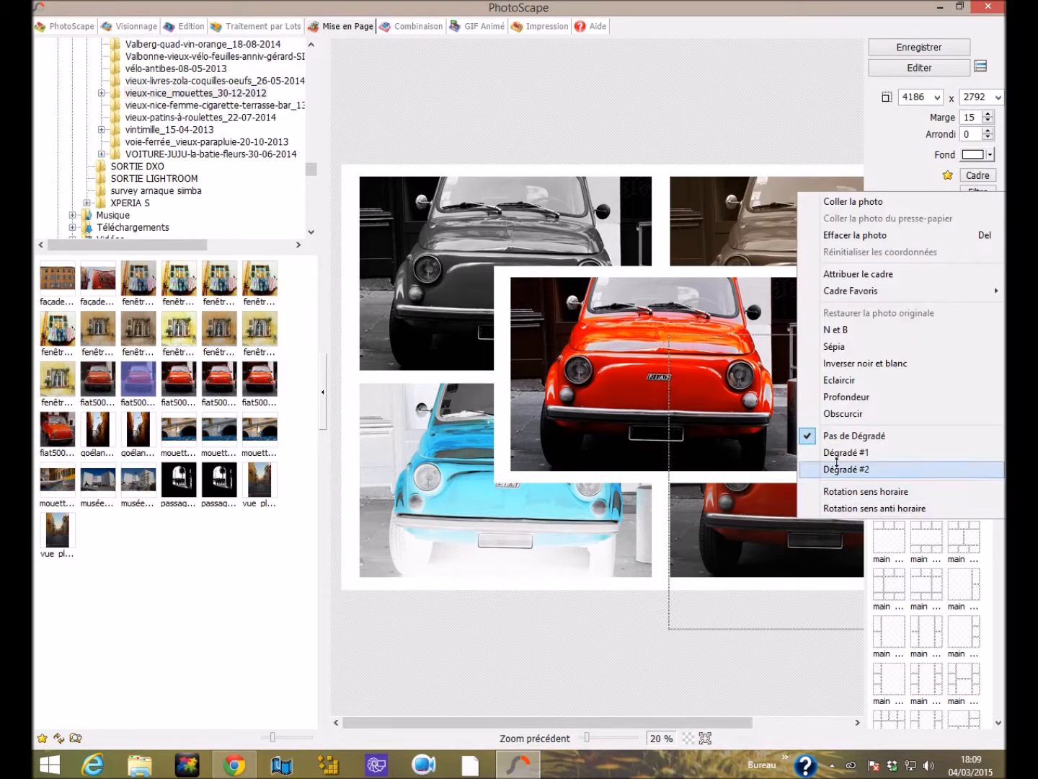
{"action": "left_click", "coordinate": [853, 335]}
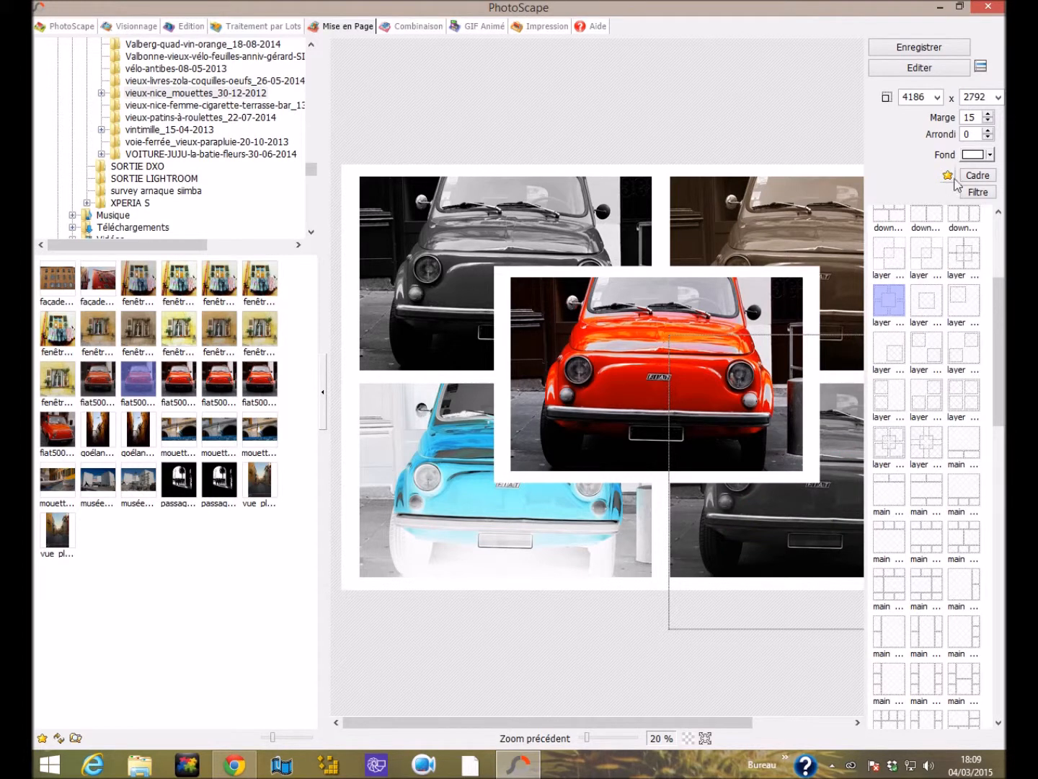
Round the photo corners by setting Arrondi to 50, and check both sides of the collage.
{"action": "left_click", "coordinate": [976, 134]}
{"action": "left_click_drag", "start_coordinate": [976, 134], "coordinate": [939, 135]}
{"action": "type", "text": "50"}
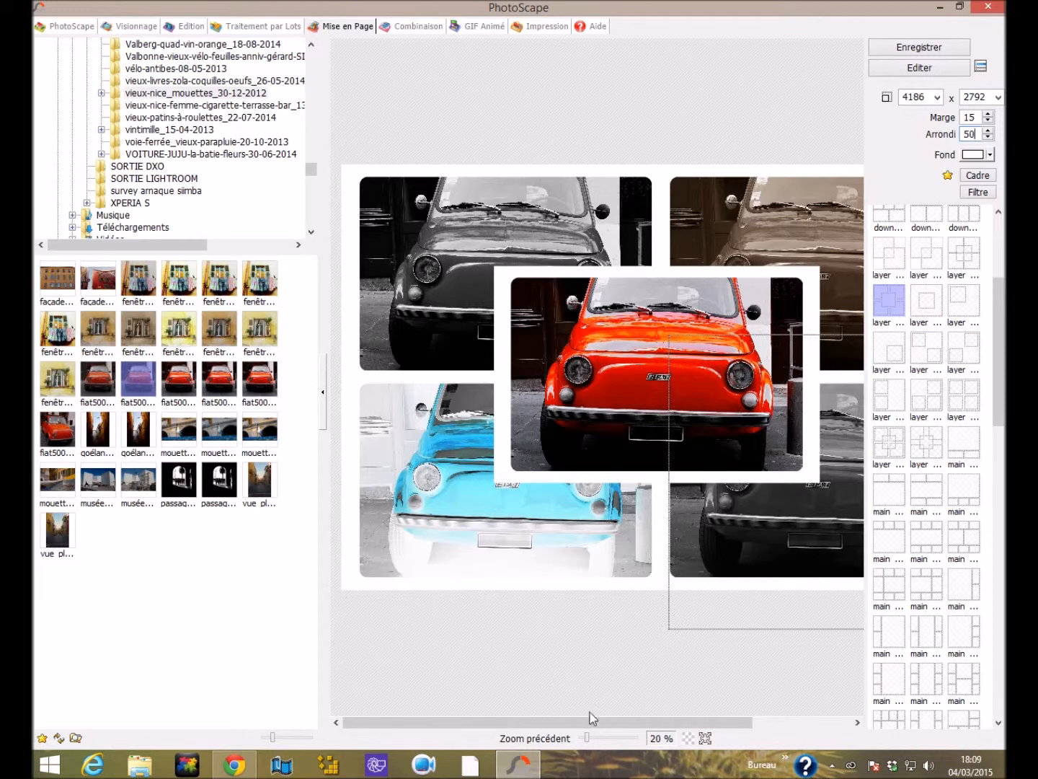
{"action": "left_click_drag", "start_coordinate": [589, 722], "coordinate": [788, 710]}
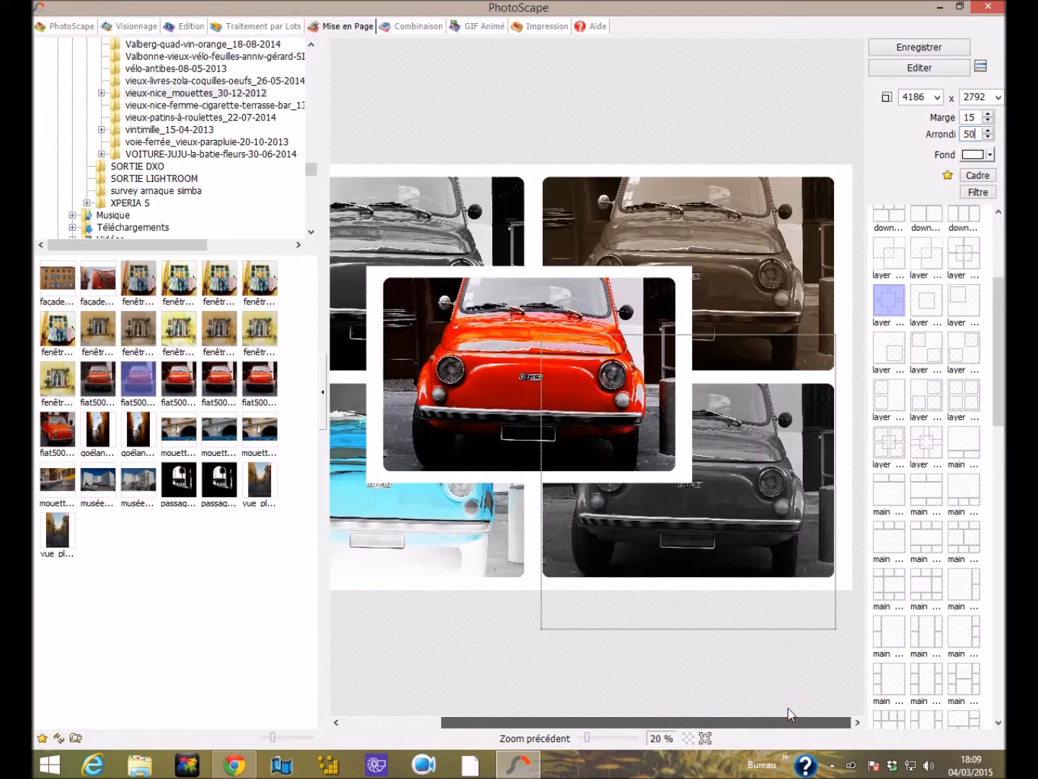
{"action": "left_click_drag", "start_coordinate": [689, 717], "coordinate": [640, 726]}
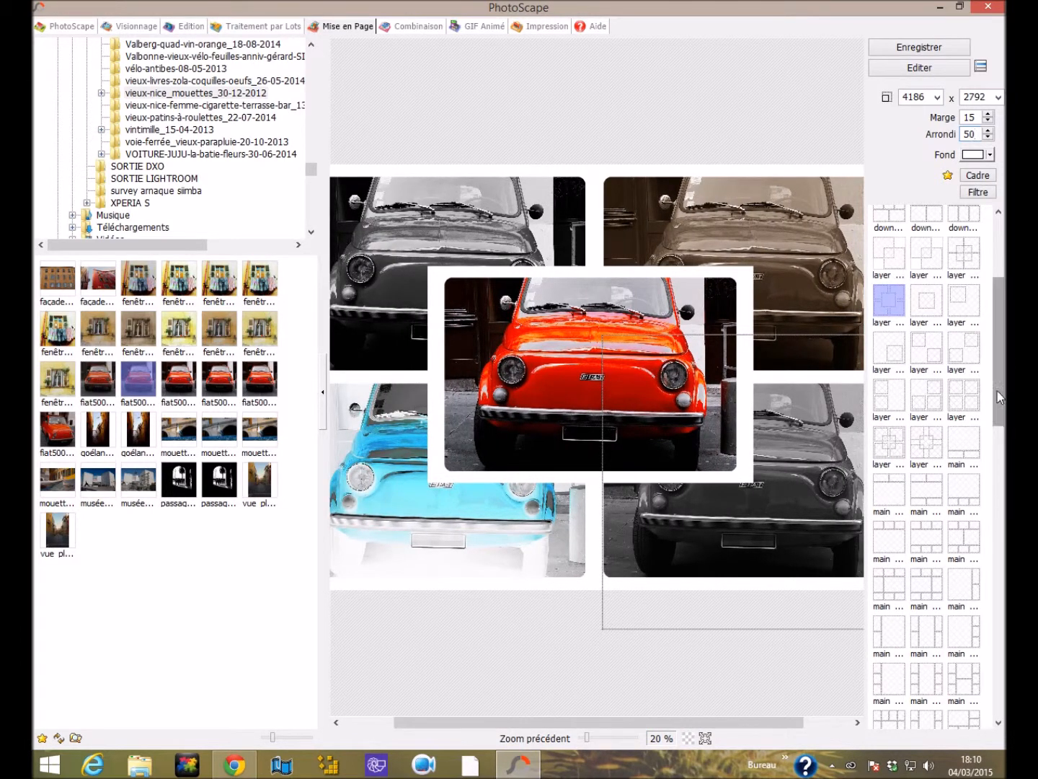
Apply the layer template whose centre frame overlaps four separated corner frames, and place the darker Fiat 500 photo in its centre.
{"action": "scroll", "coordinate": [993, 393], "scroll_direction": "down", "scroll_amount": 2}
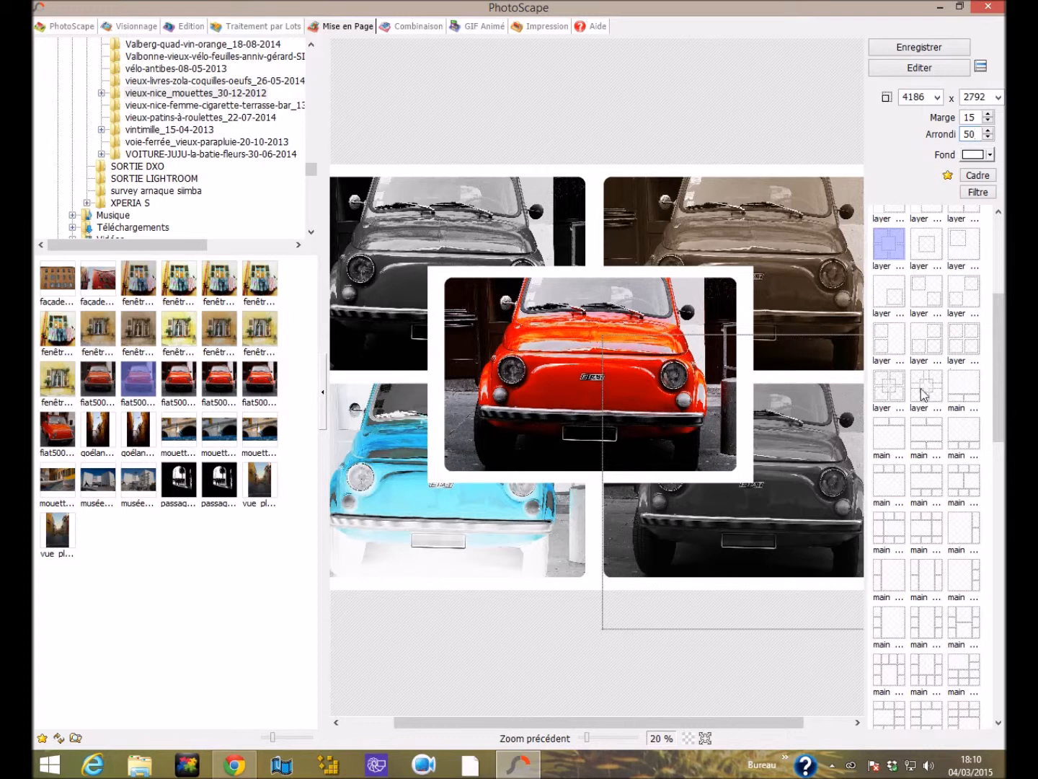
{"action": "left_click", "coordinate": [924, 393]}
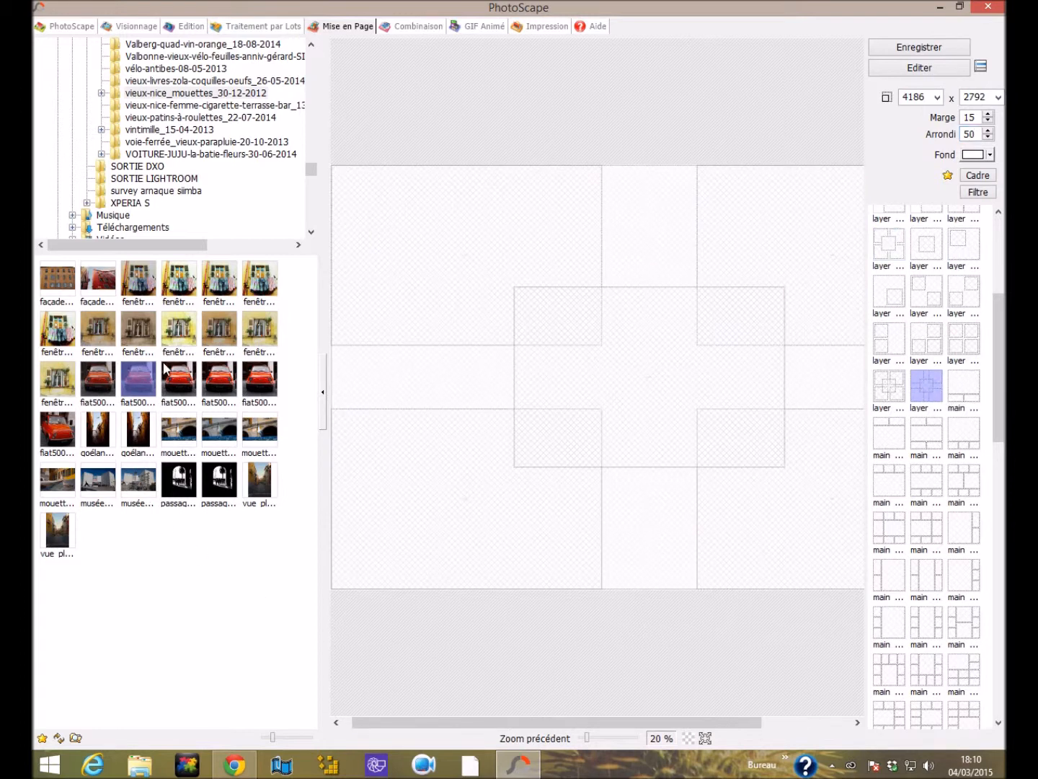
{"action": "left_click_drag", "start_coordinate": [149, 373], "coordinate": [673, 340]}
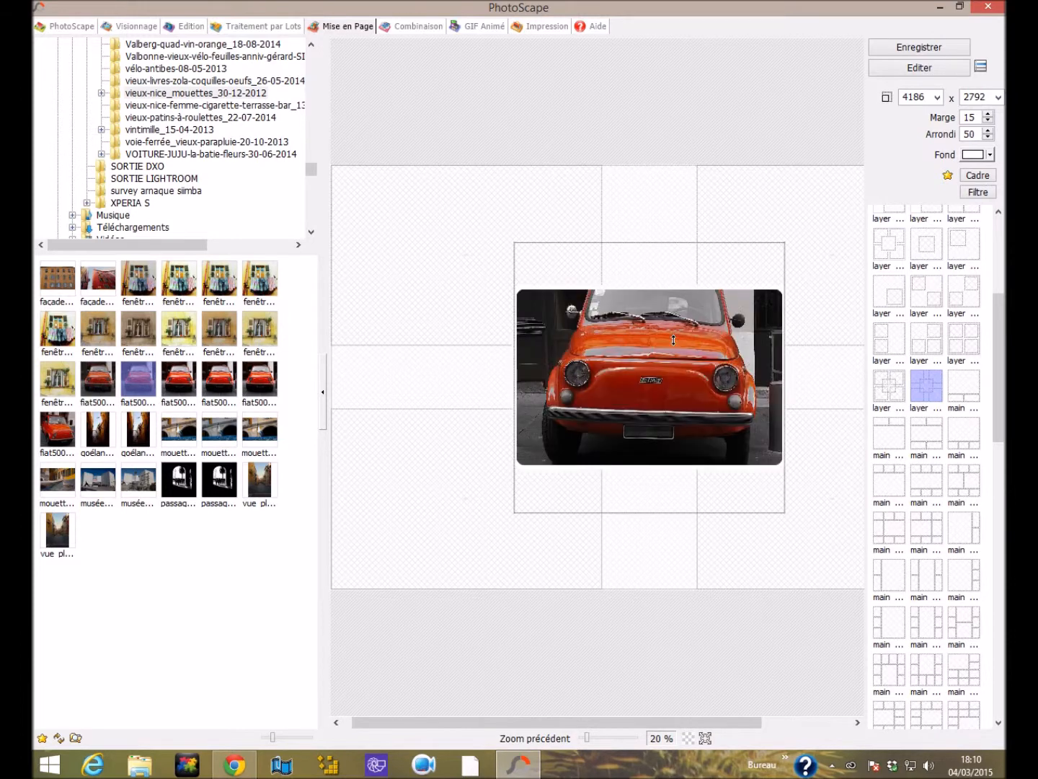
Set the corner rounding (Arrondi) to 0 and fill the four corner frames with the same Fiat 500 photo.
{"action": "double_click", "coordinate": [972, 134]}
{"action": "type", "text": "0"}
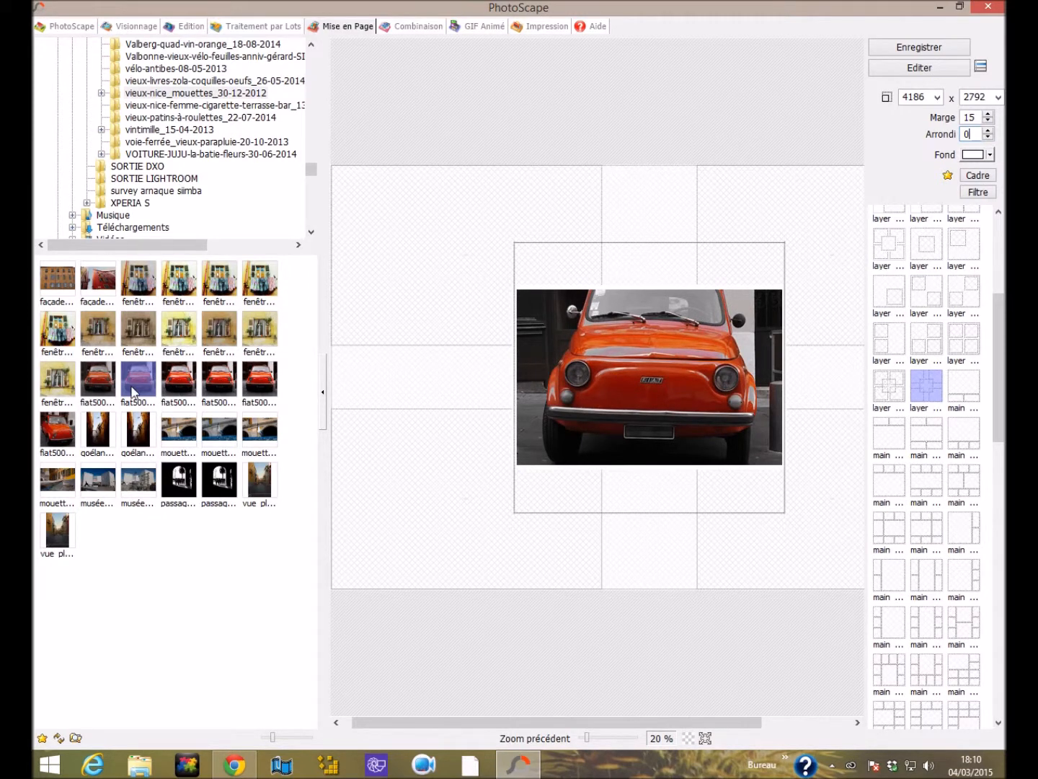
{"action": "left_click_drag", "start_coordinate": [136, 387], "coordinate": [373, 302]}
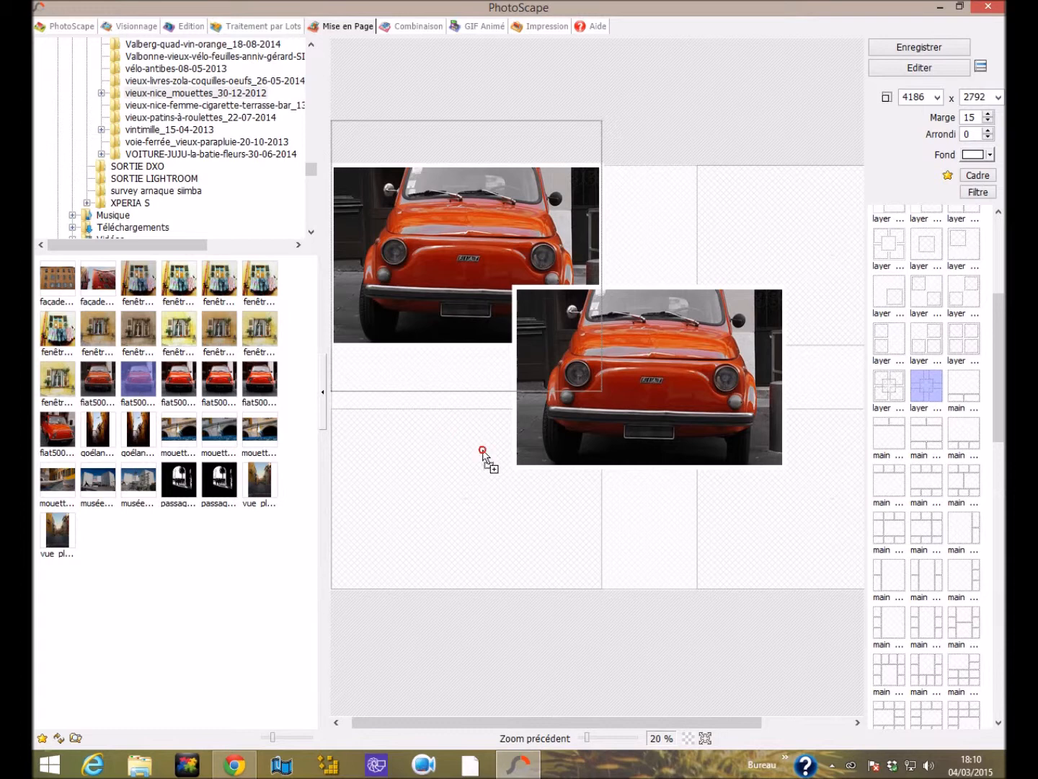
{"action": "left_click_drag", "start_coordinate": [141, 372], "coordinate": [762, 248]}
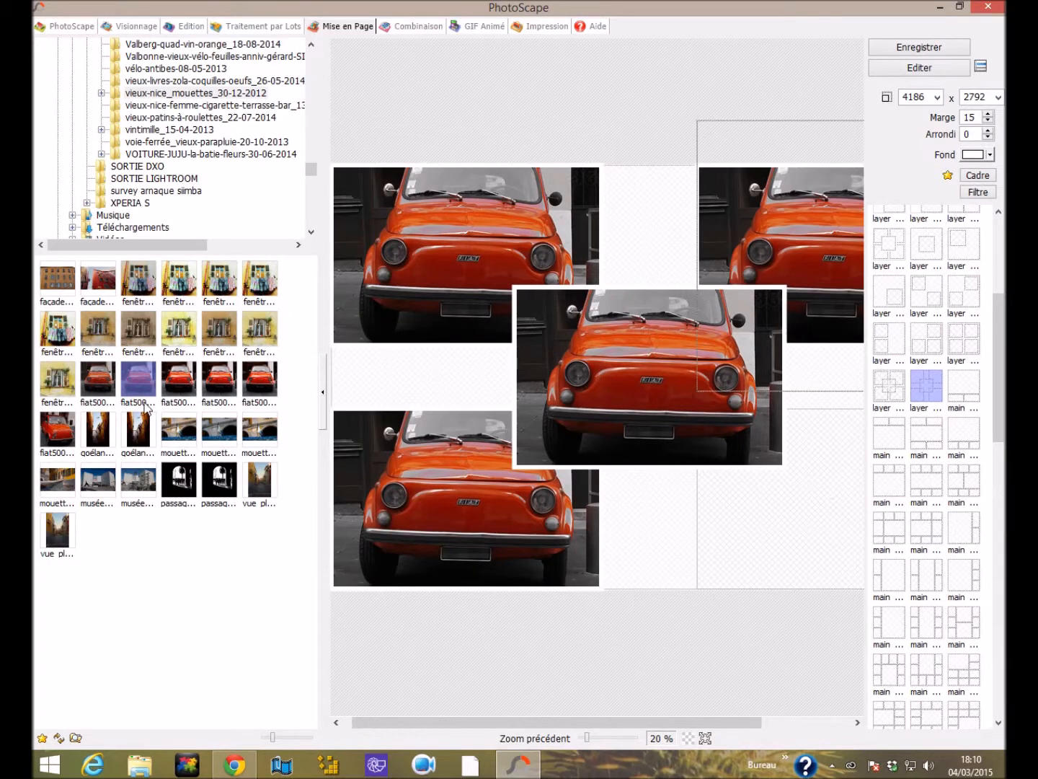
{"action": "left_click_drag", "start_coordinate": [142, 395], "coordinate": [767, 502]}
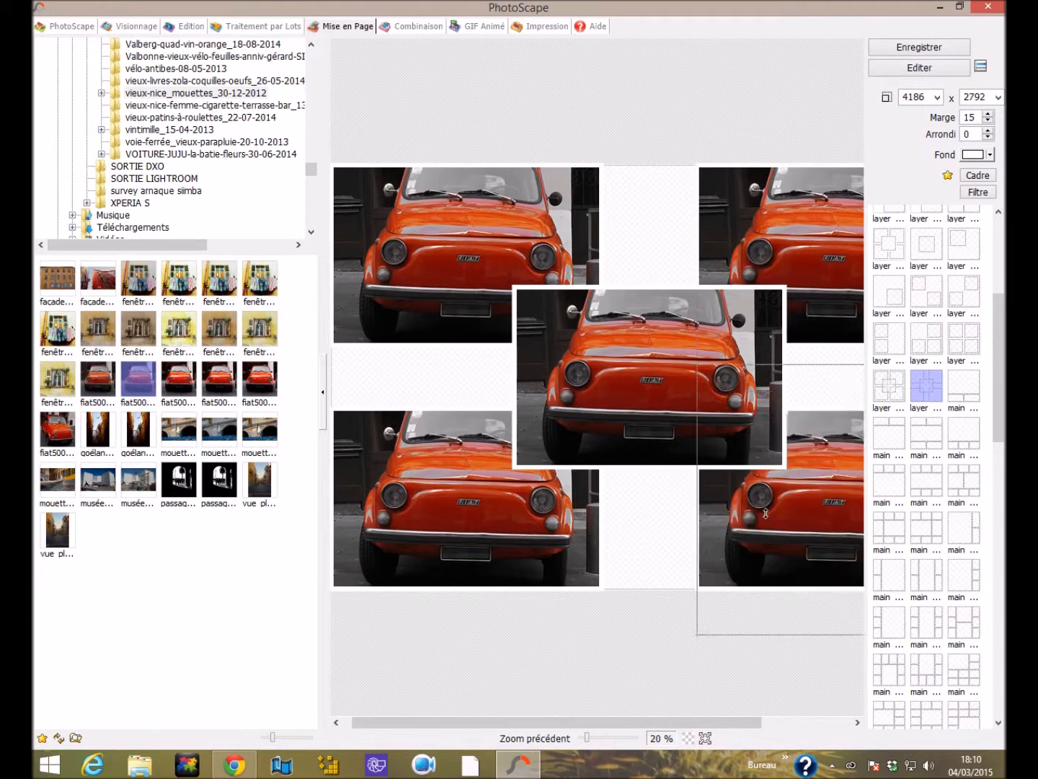
Set the layout's margin (Marge) to 30 and check the borders across the collage.
{"action": "left_click_drag", "start_coordinate": [541, 721], "coordinate": [706, 732]}
{"action": "mouse_move", "coordinate": [974, 131]}
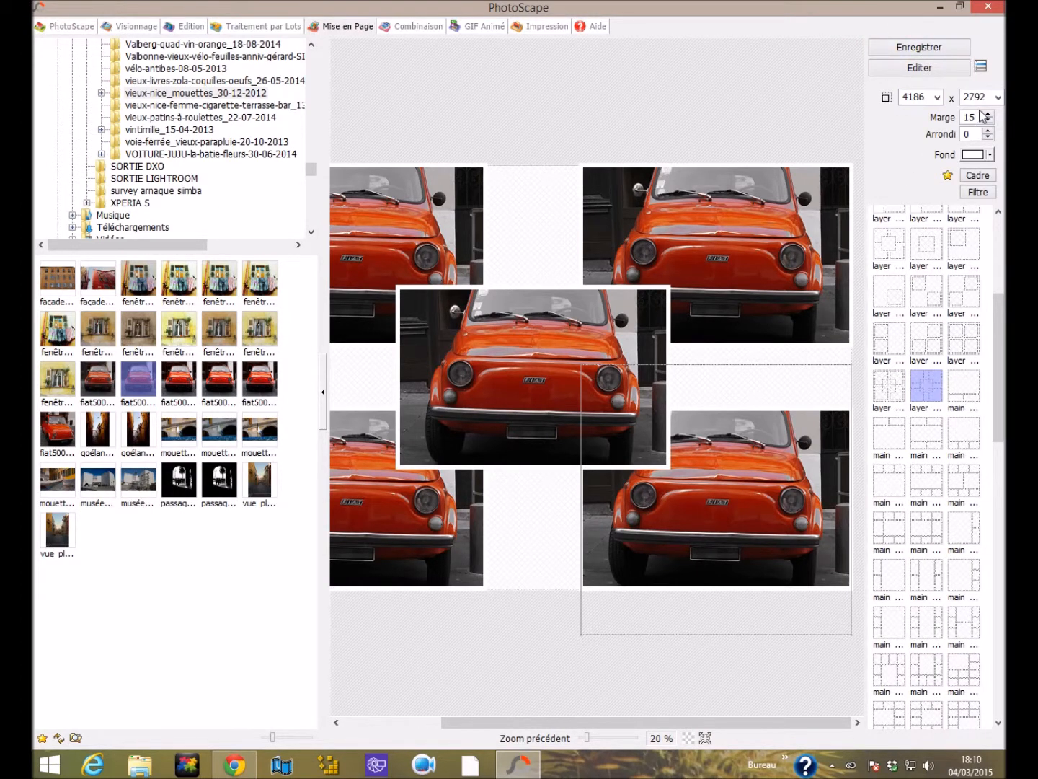
{"action": "left_click_drag", "start_coordinate": [980, 117], "coordinate": [933, 118]}
{"action": "type", "text": "30"}
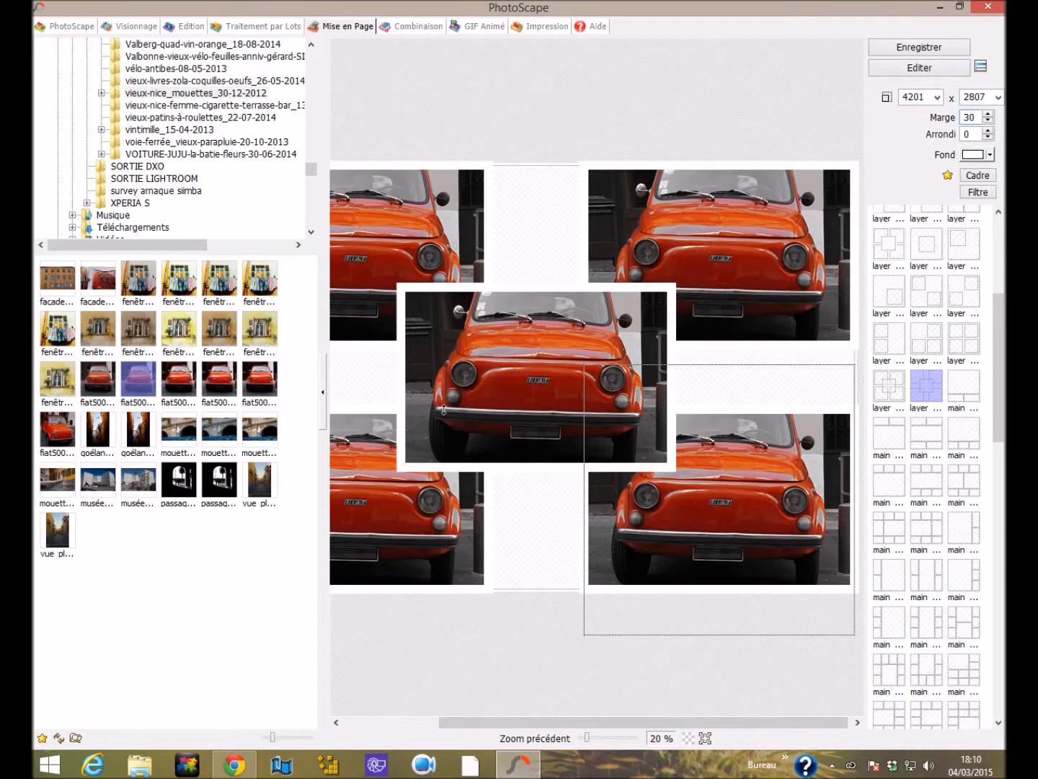
{"action": "left_click_drag", "start_coordinate": [507, 726], "coordinate": [443, 725]}
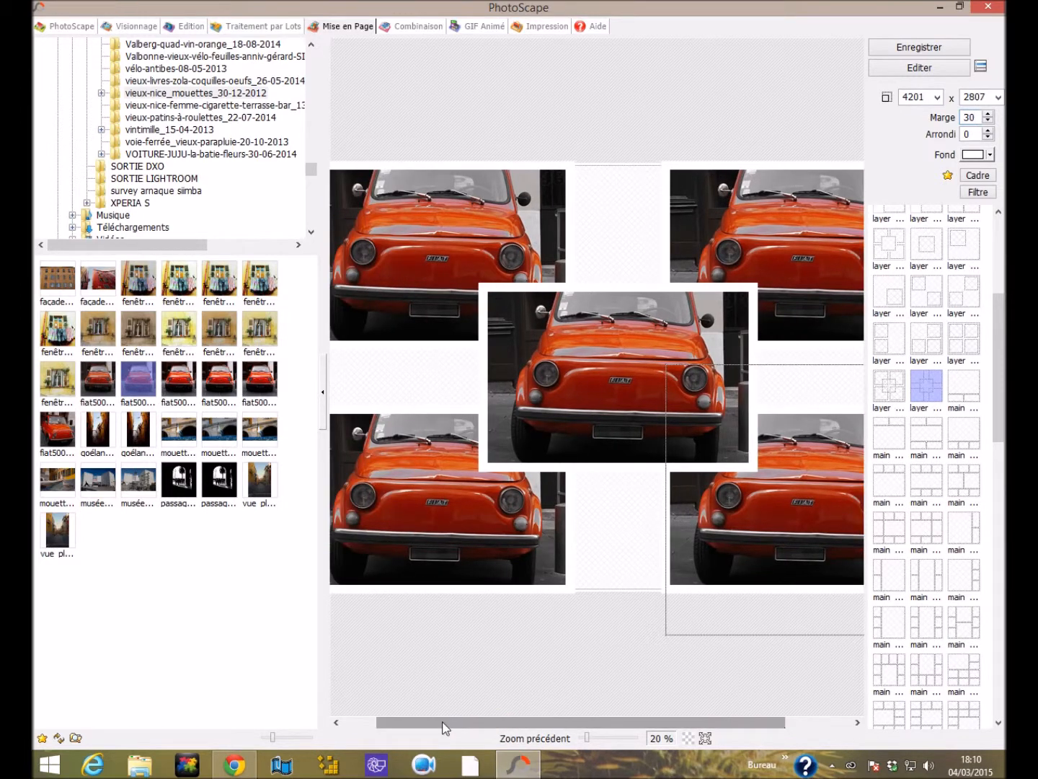
Convert the collage's upper-left photo to black and white (N et B) and invert the lower-right photo (Inverser noir et blanc).
{"action": "right_click", "coordinate": [449, 272]}
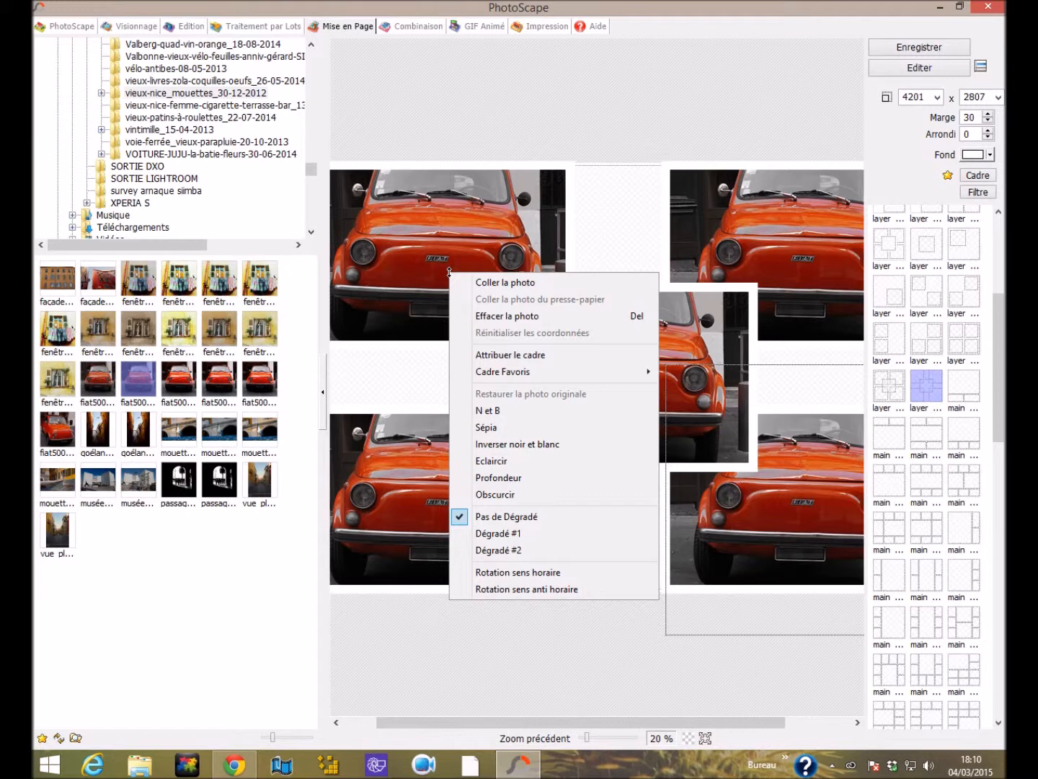
{"action": "left_click", "coordinate": [529, 409]}
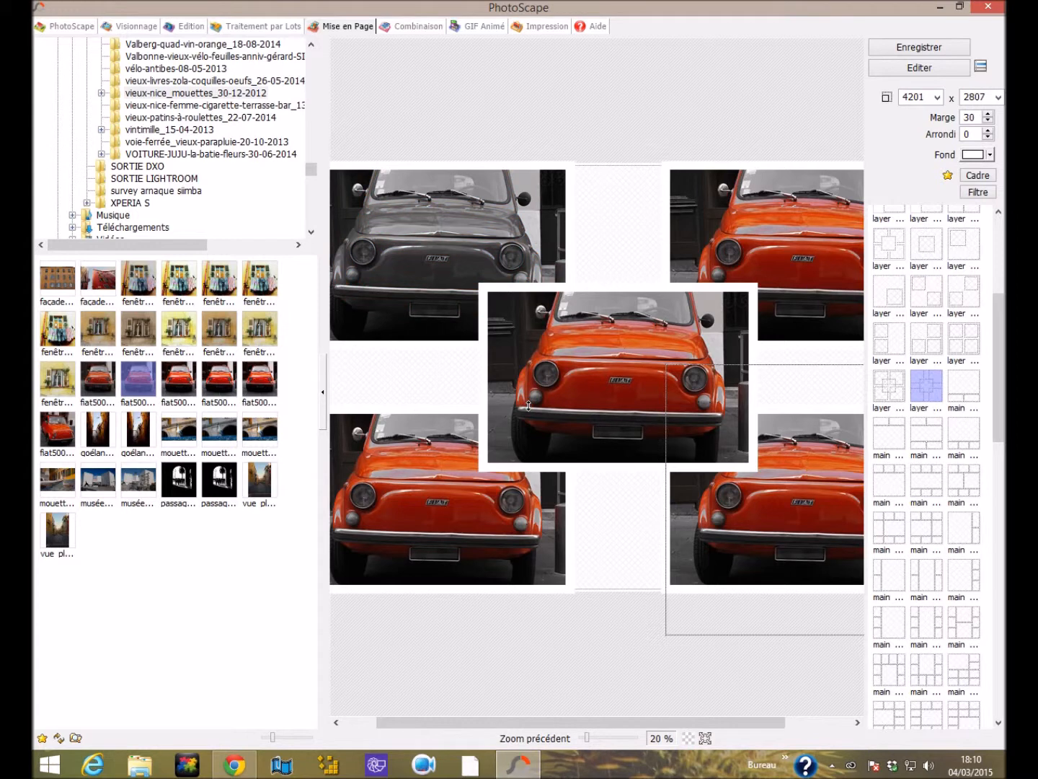
{"action": "right_click", "coordinate": [793, 529]}
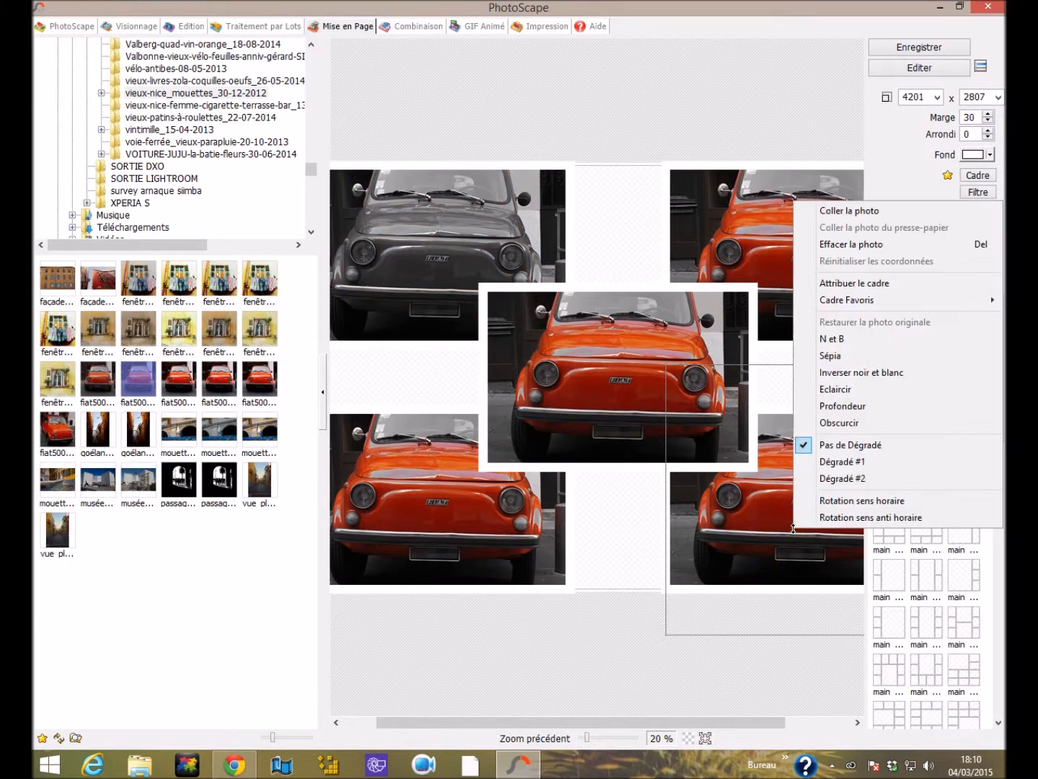
{"action": "left_click", "coordinate": [848, 377]}
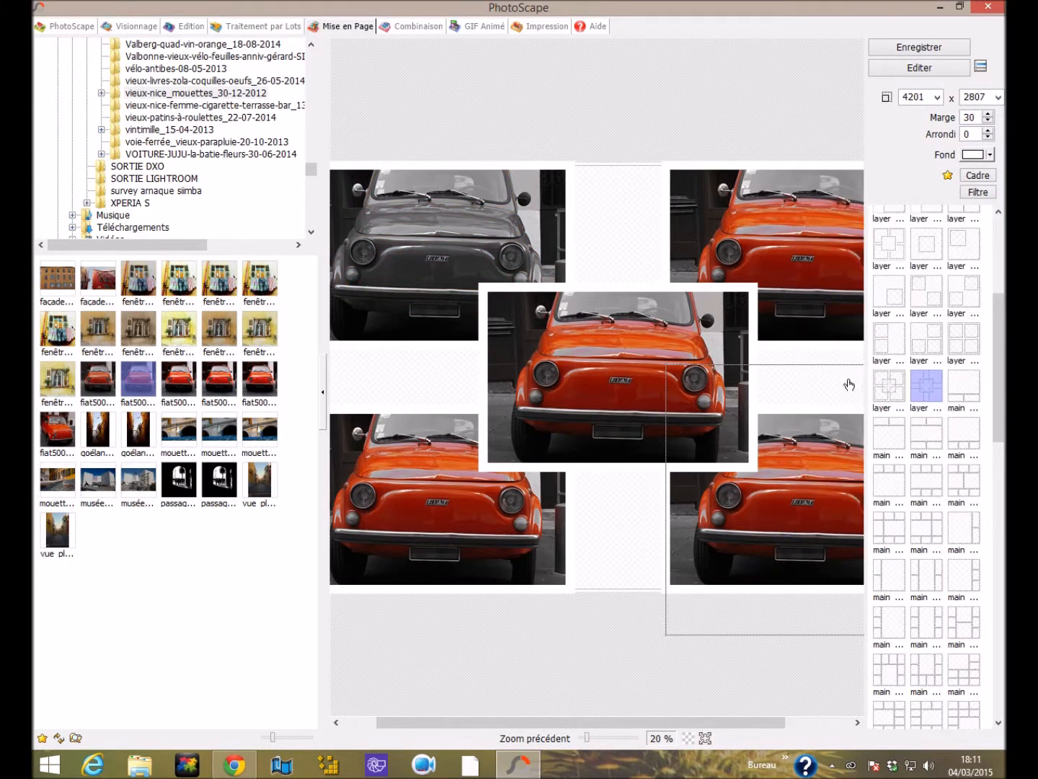
Apply the Sépia effect to the upper-right corner photo and darken the lower-left corner photo with Obscurcir.
{"action": "right_click", "coordinate": [803, 241]}
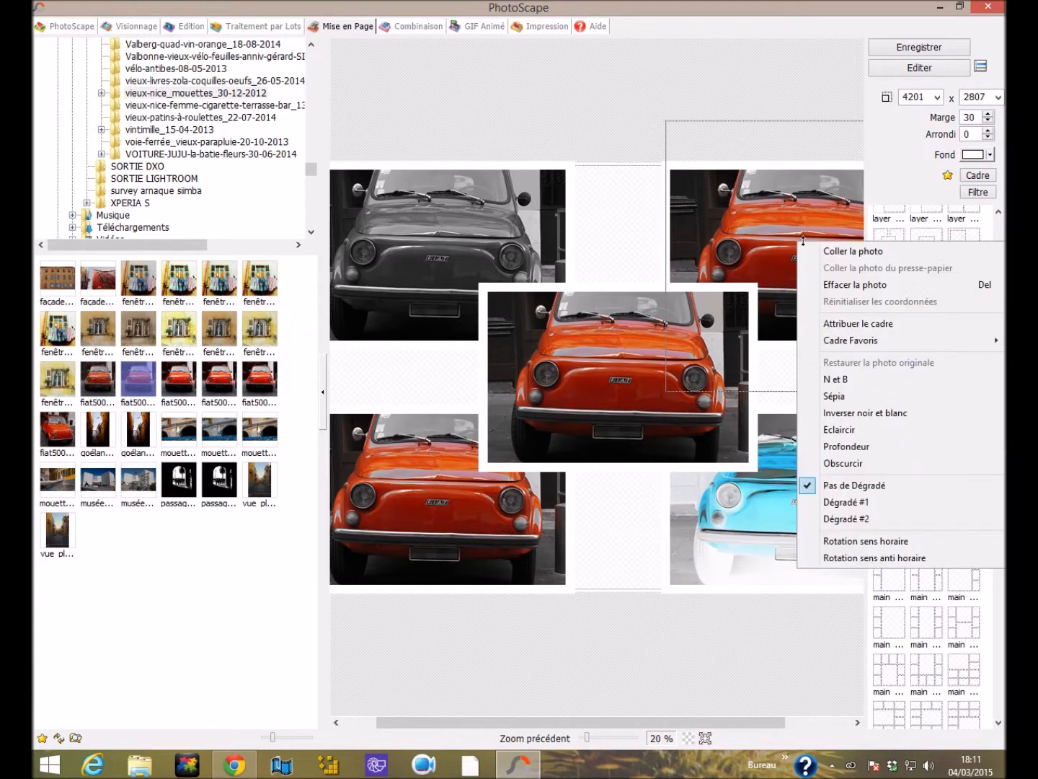
{"action": "left_click", "coordinate": [819, 396]}
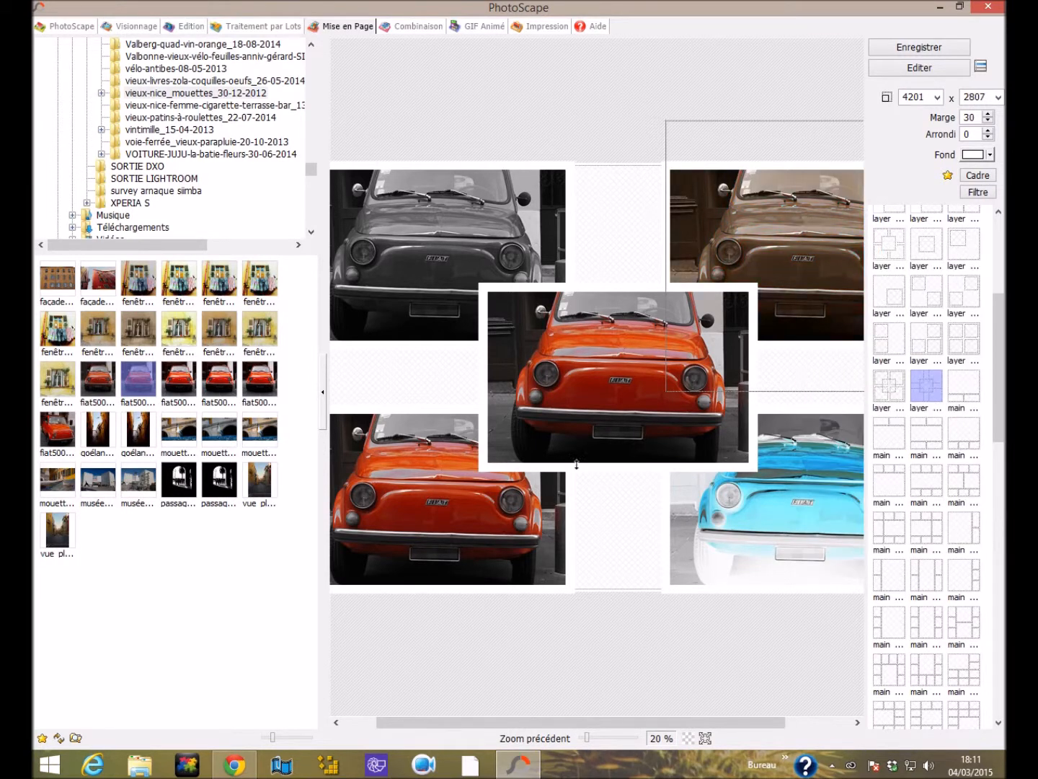
{"action": "right_click", "coordinate": [470, 529]}
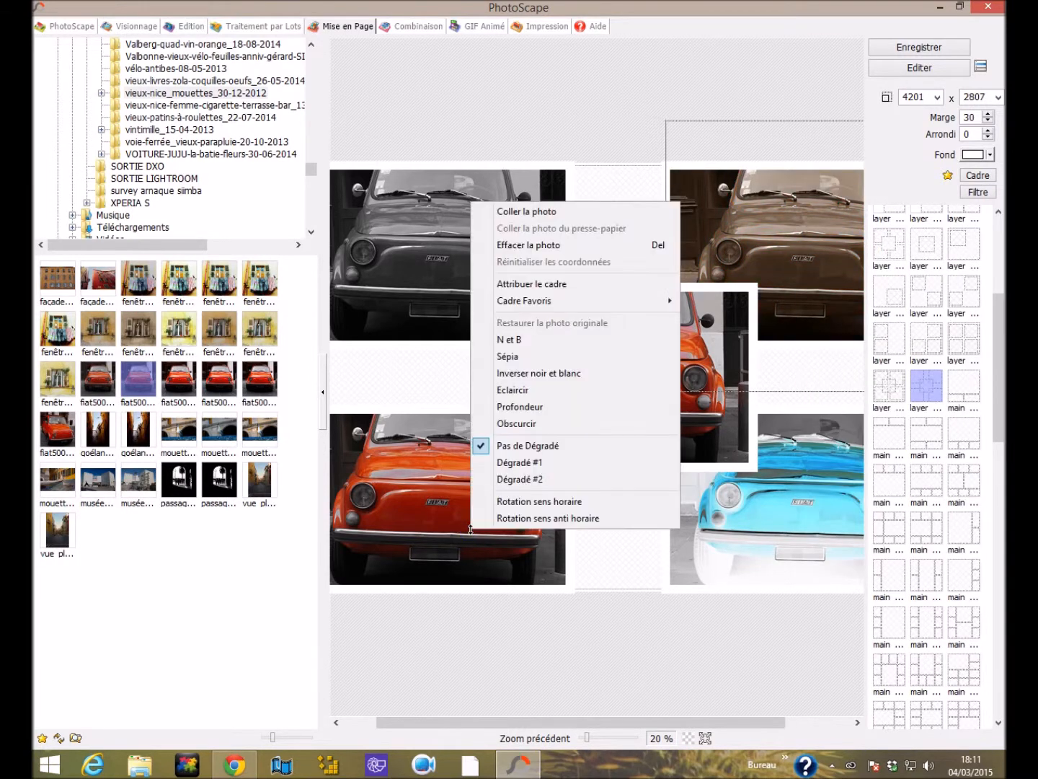
{"action": "left_click", "coordinate": [533, 425]}
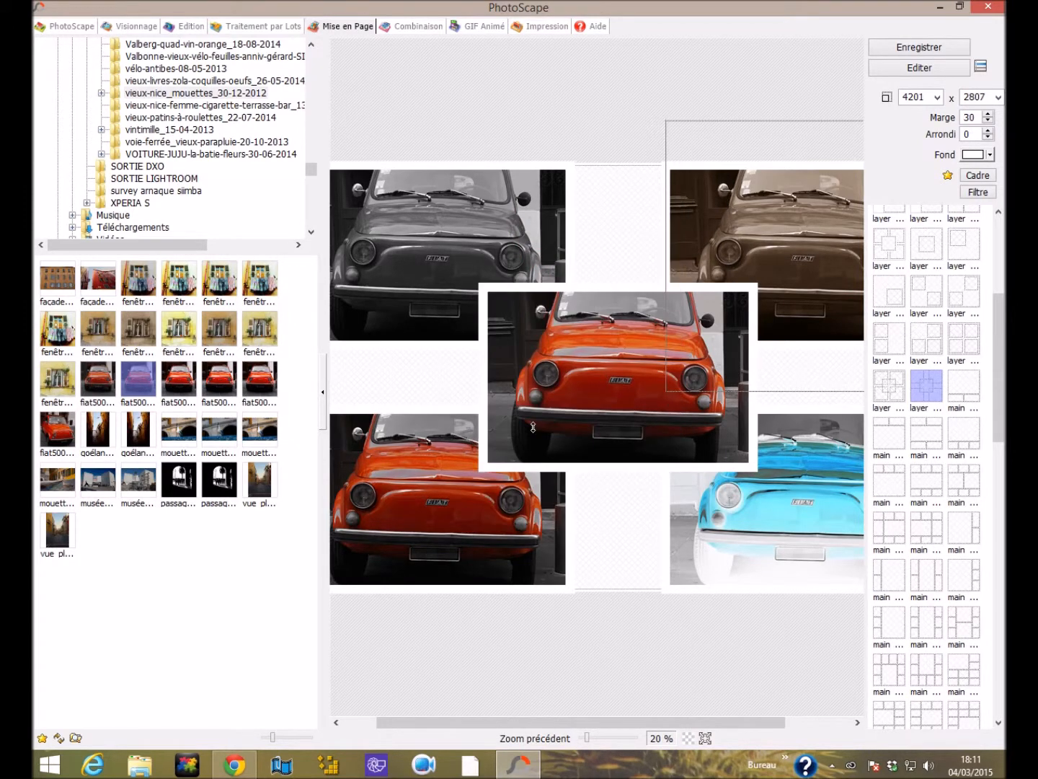
{"action": "right_click", "coordinate": [400, 507]}
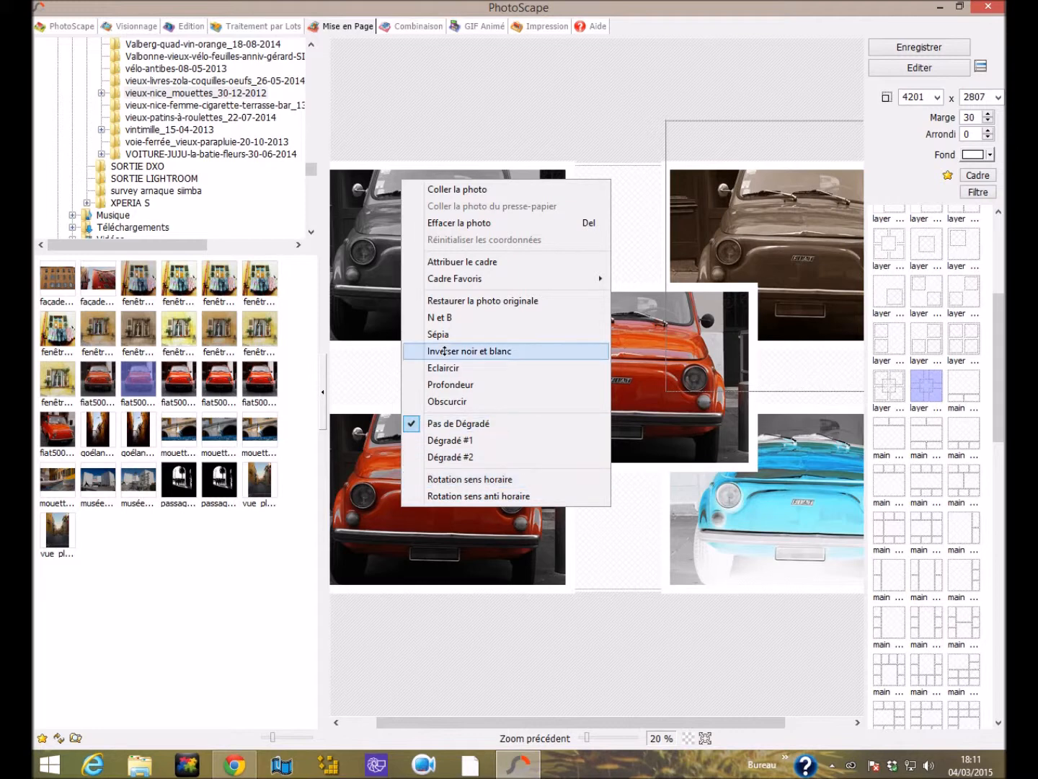
{"action": "left_click", "coordinate": [809, 259]}
Restore the original upper-right corner photo and apply Inverser noir et blanc to it.
{"action": "right_click", "coordinate": [809, 245]}
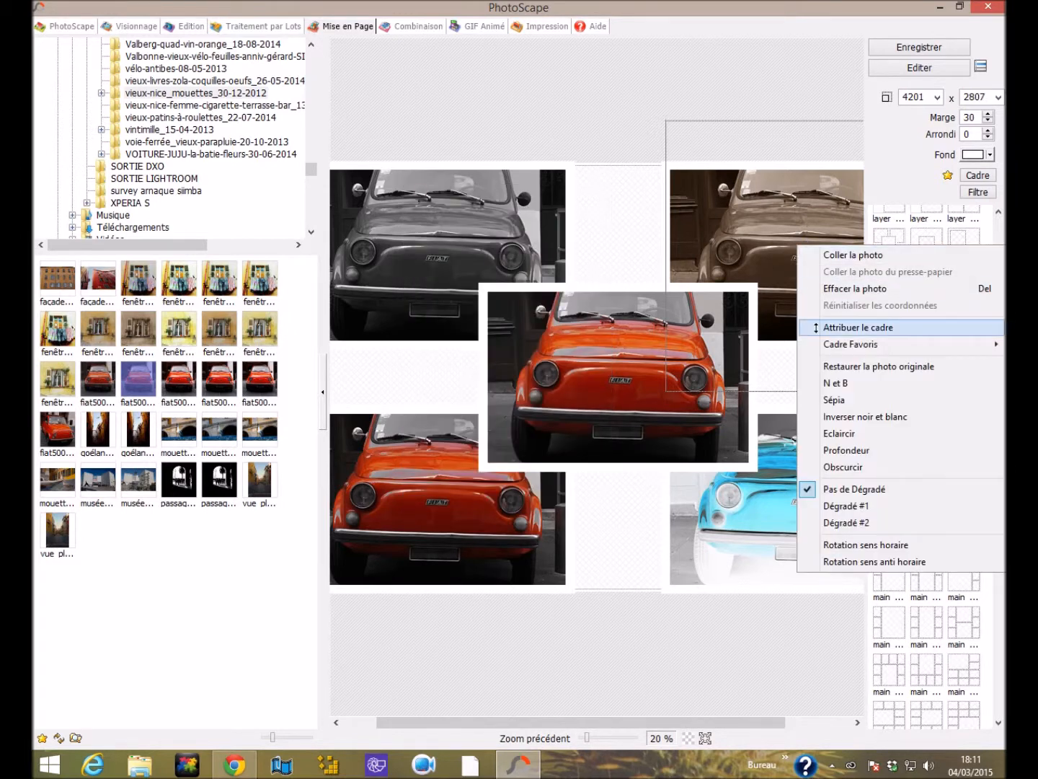
{"action": "left_click", "coordinate": [837, 367]}
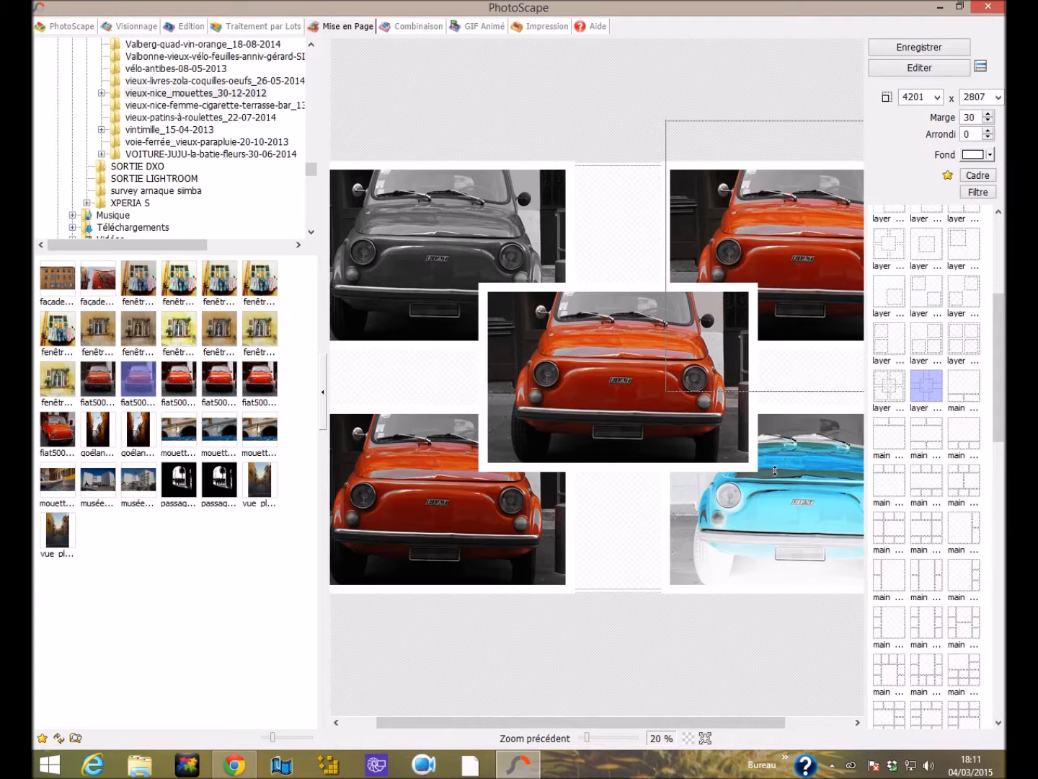
{"action": "right_click", "coordinate": [782, 290]}
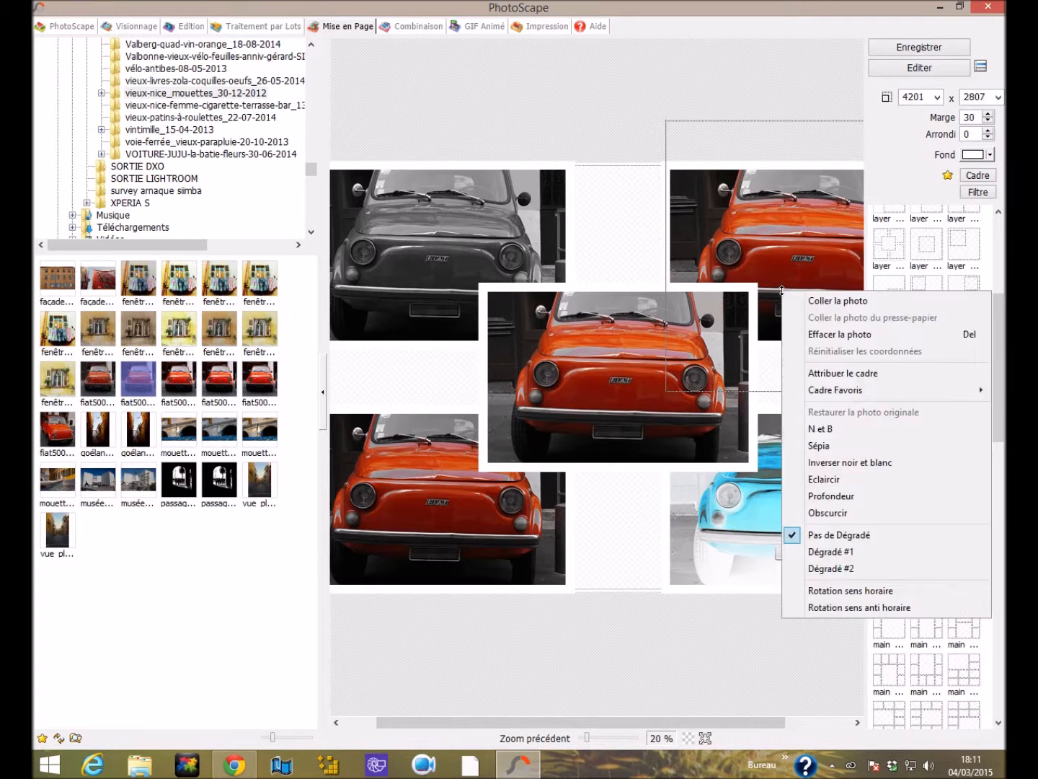
{"action": "left_click", "coordinate": [828, 465]}
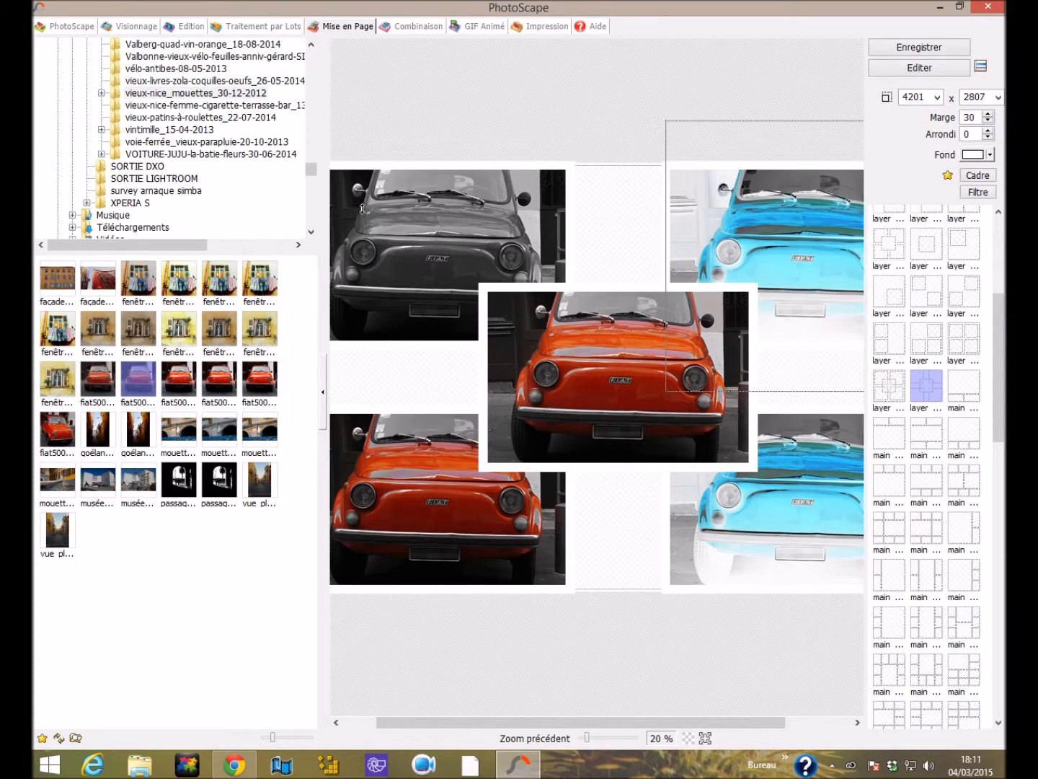
Try the black and white effect (N et B) on the inverted lower-right corner photo.
{"action": "right_click", "coordinate": [396, 221]}
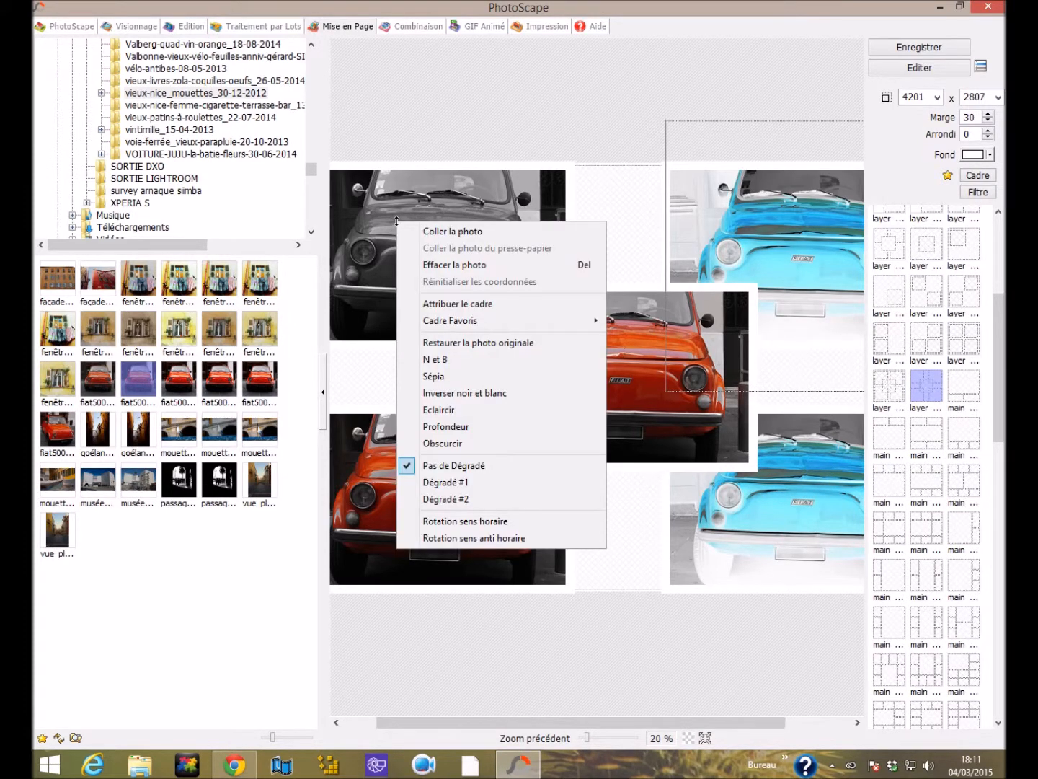
{"action": "right_click", "coordinate": [811, 486]}
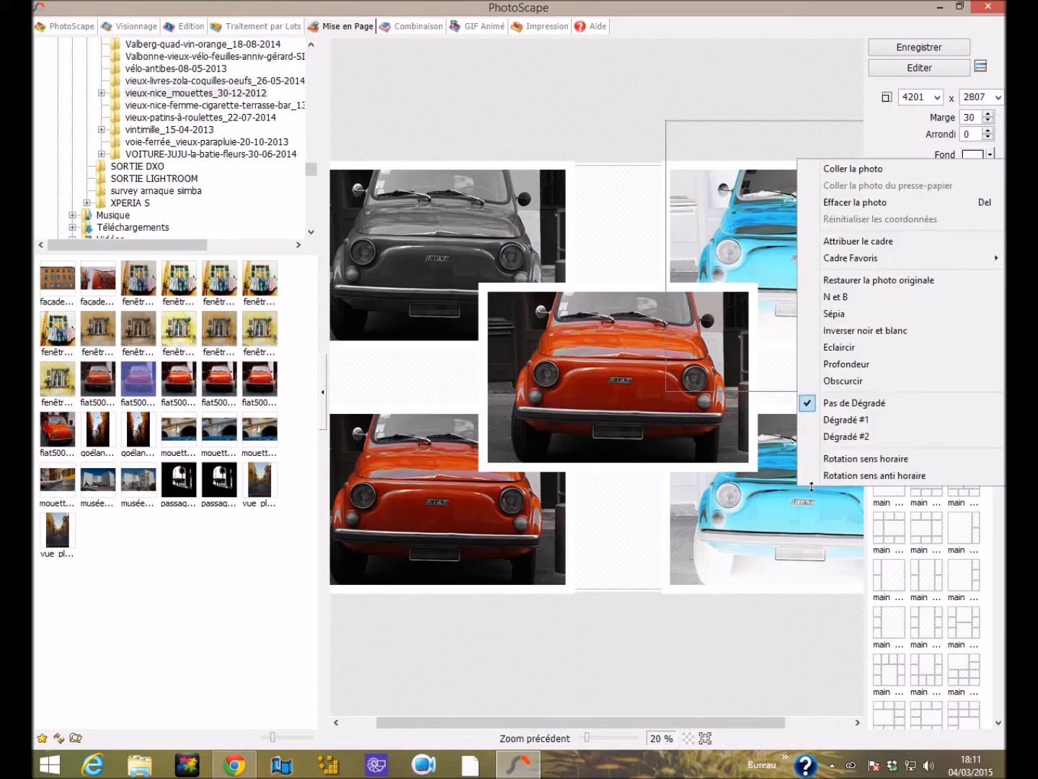
{"action": "left_click", "coordinate": [851, 305]}
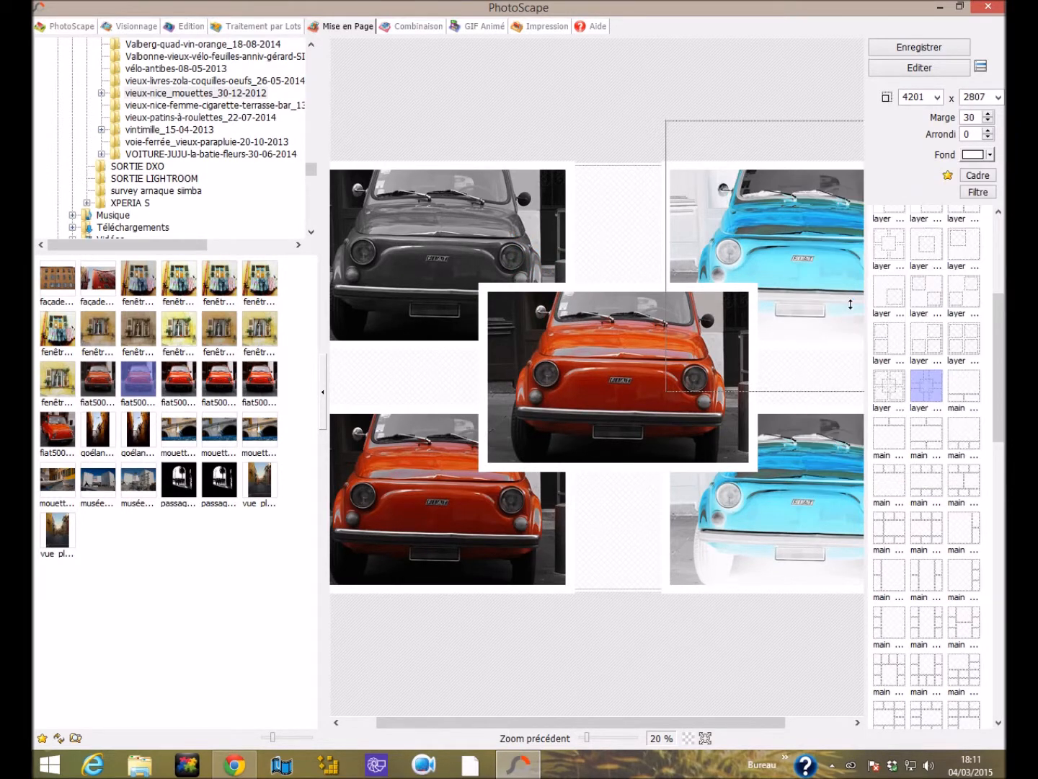
Restore the original lower-right photo and make it black and white (N et B), and invert the lower-left photo (Inverser noir et blanc).
{"action": "right_click", "coordinate": [762, 547]}
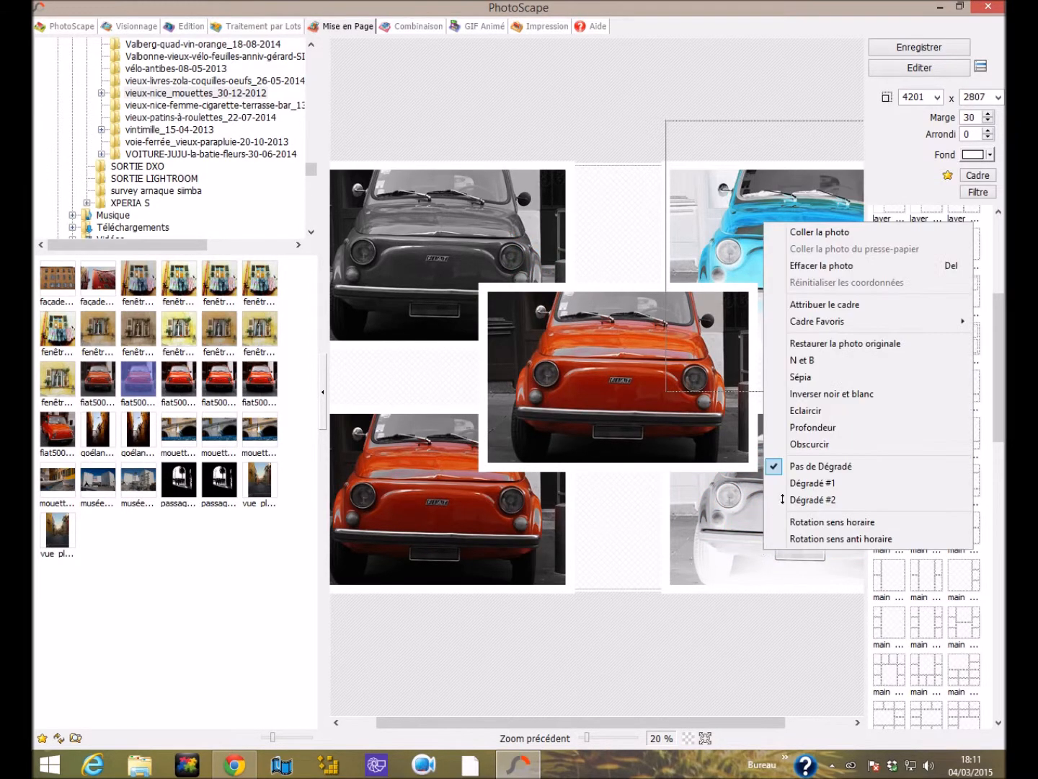
{"action": "left_click", "coordinate": [822, 343]}
{"action": "right_click", "coordinate": [787, 501]}
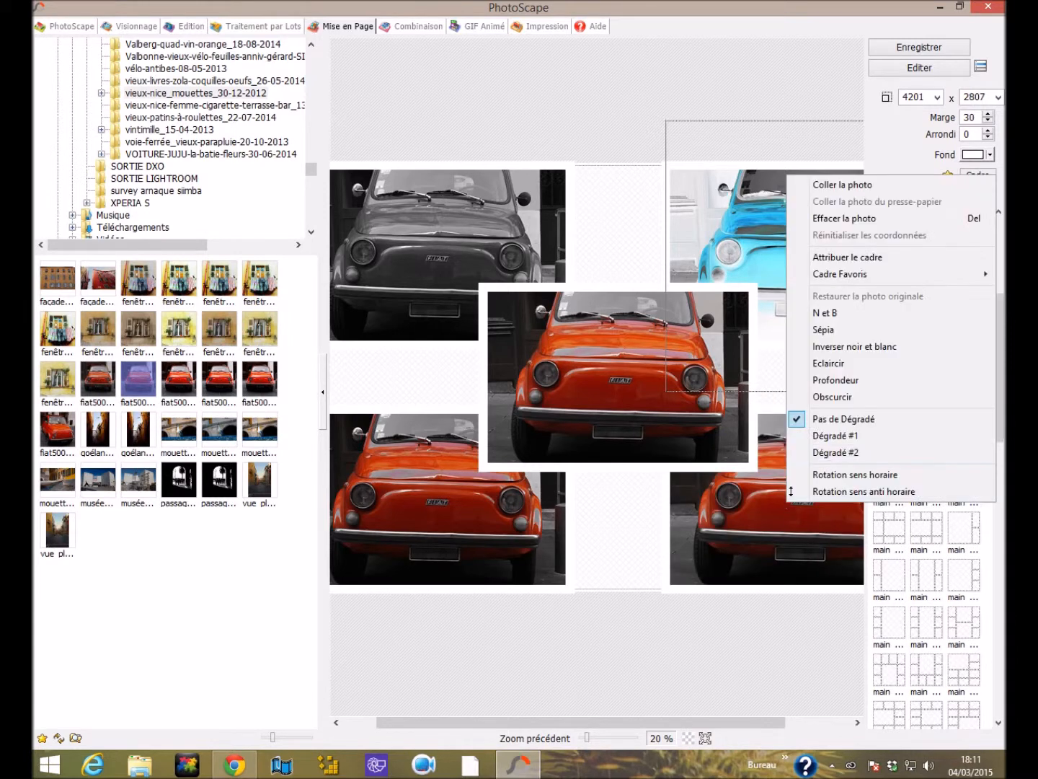
{"action": "left_click", "coordinate": [825, 314]}
{"action": "right_click", "coordinate": [453, 523]}
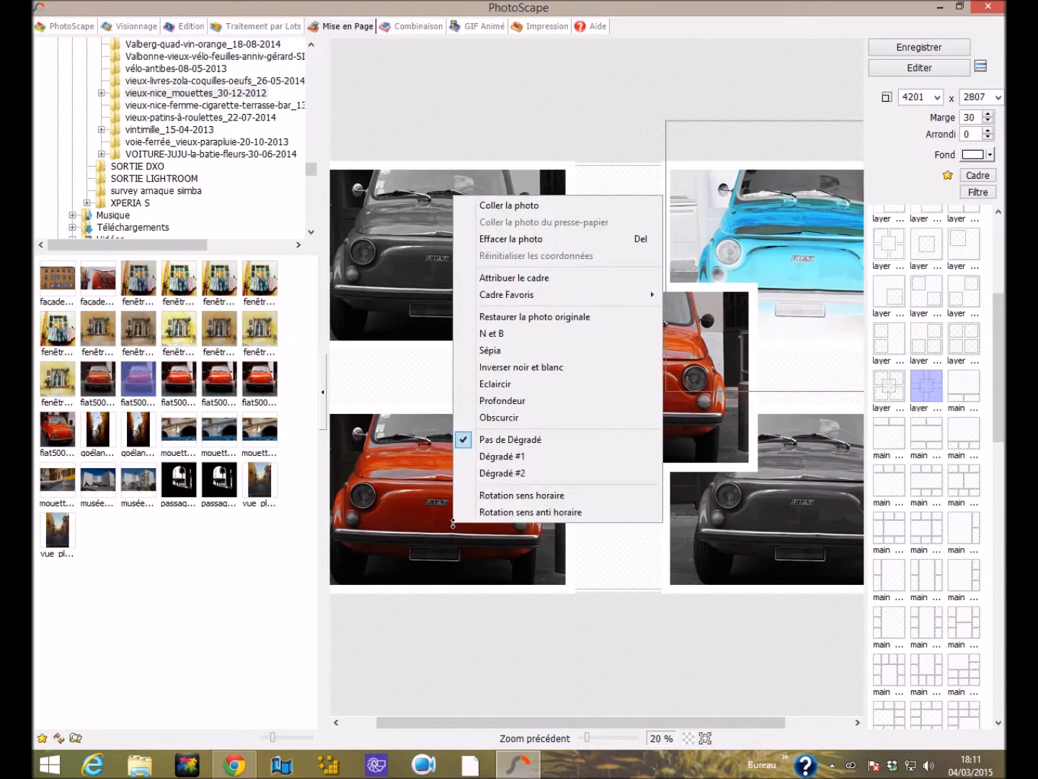
{"action": "left_click", "coordinate": [526, 366]}
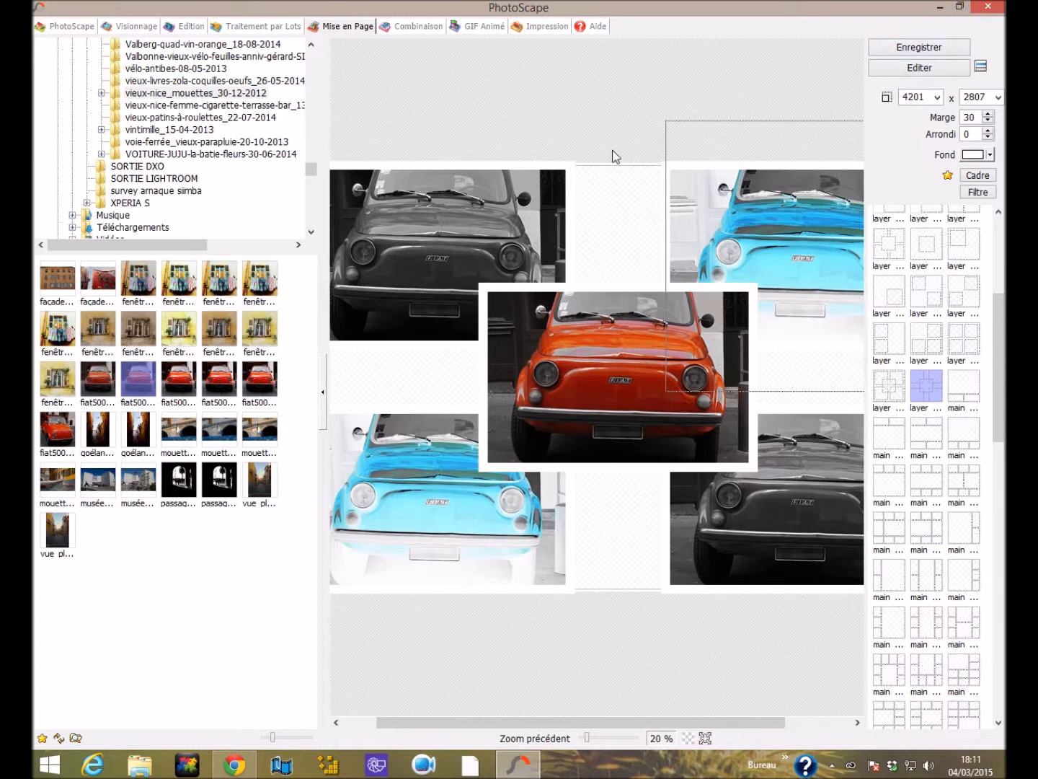
Open the finished collage in the editor and set its save resolution to 300 DPI, cancelling the save under a new name.
{"action": "left_click", "coordinate": [900, 70]}
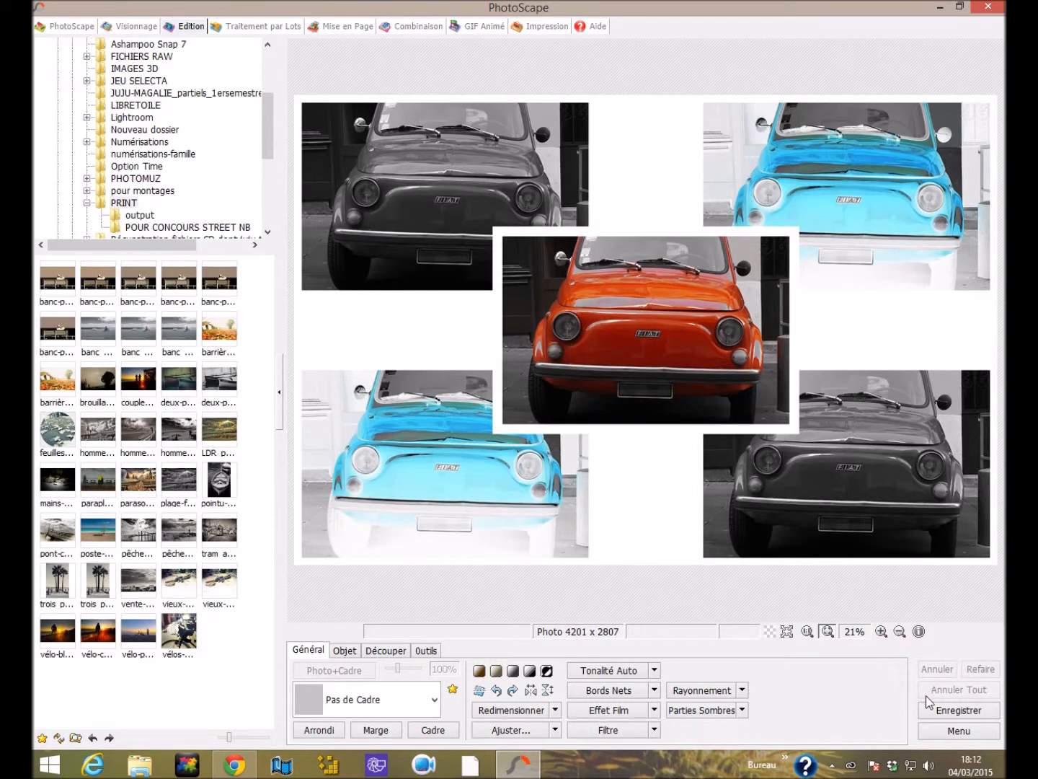
{"action": "left_click", "coordinate": [963, 712]}
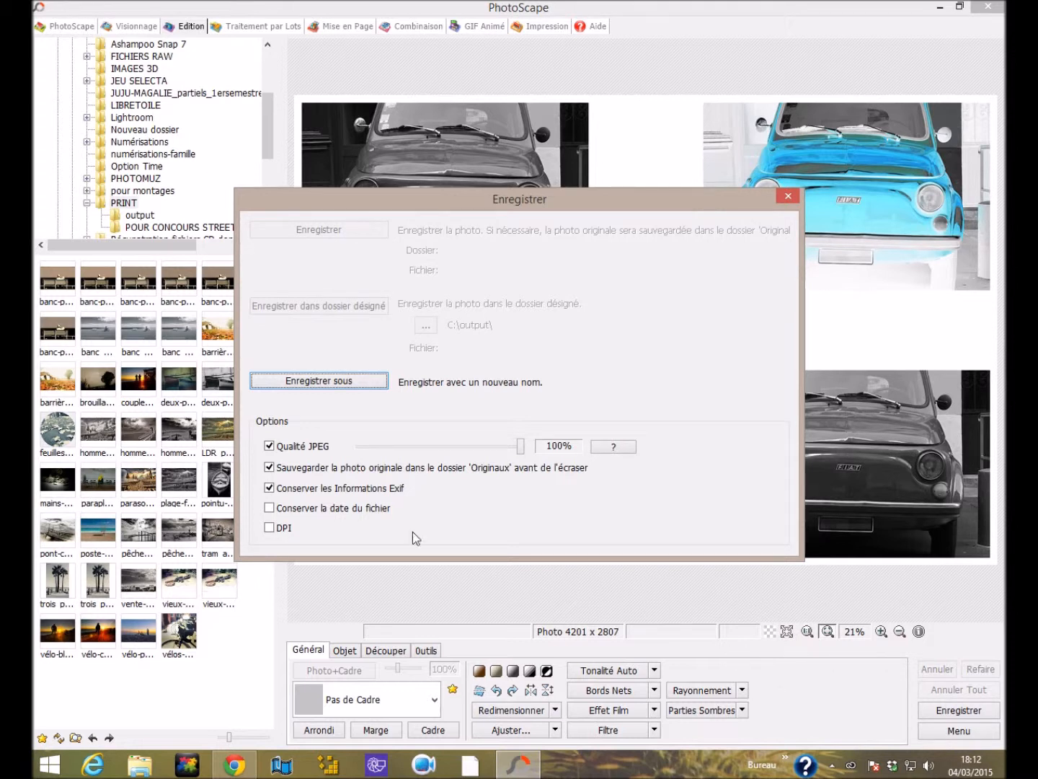
{"action": "left_click", "coordinate": [271, 527]}
{"action": "left_click", "coordinate": [372, 527]}
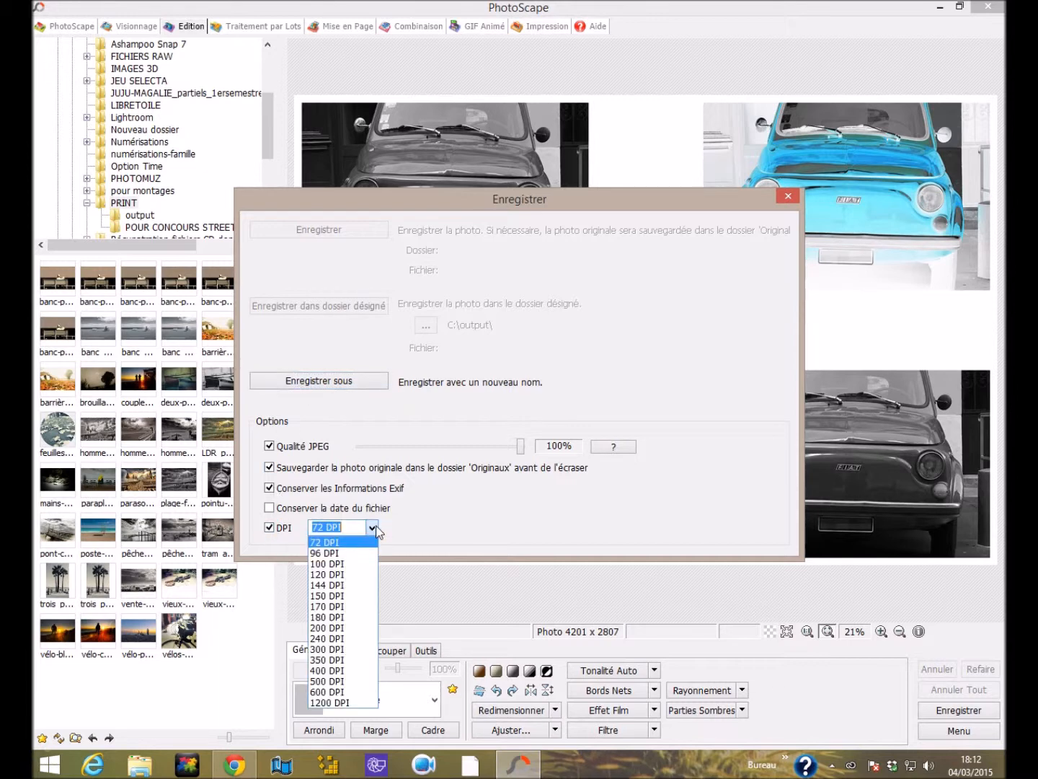
{"action": "left_click", "coordinate": [365, 649]}
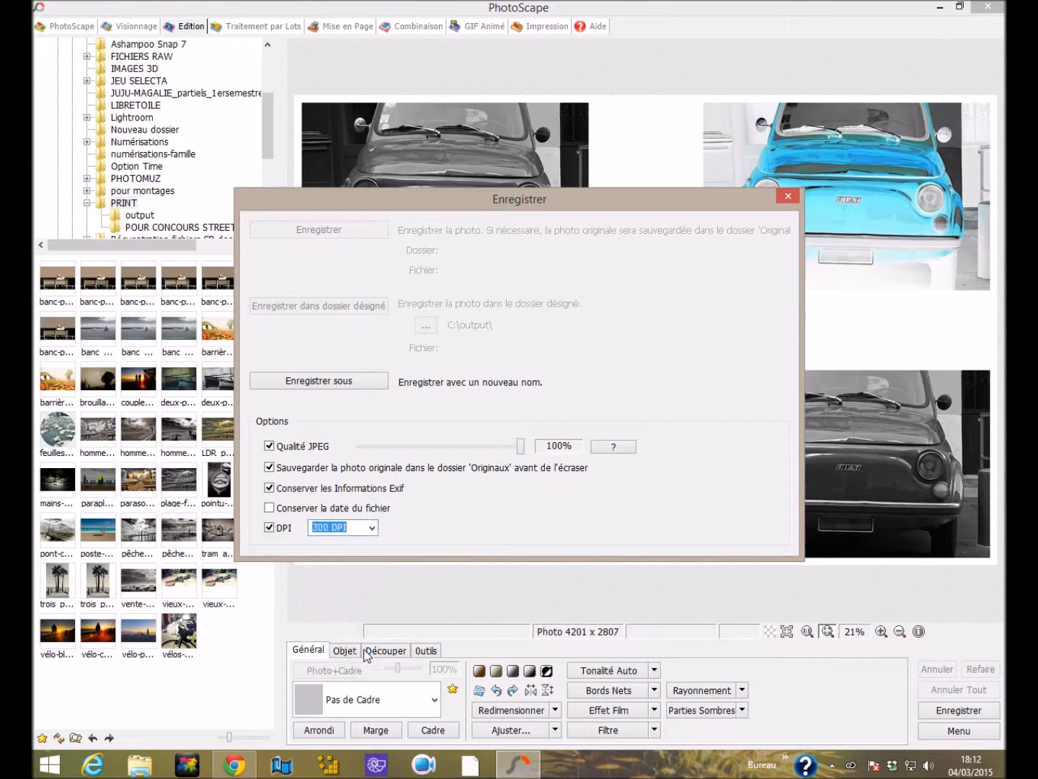
{"action": "left_click", "coordinate": [352, 382]}
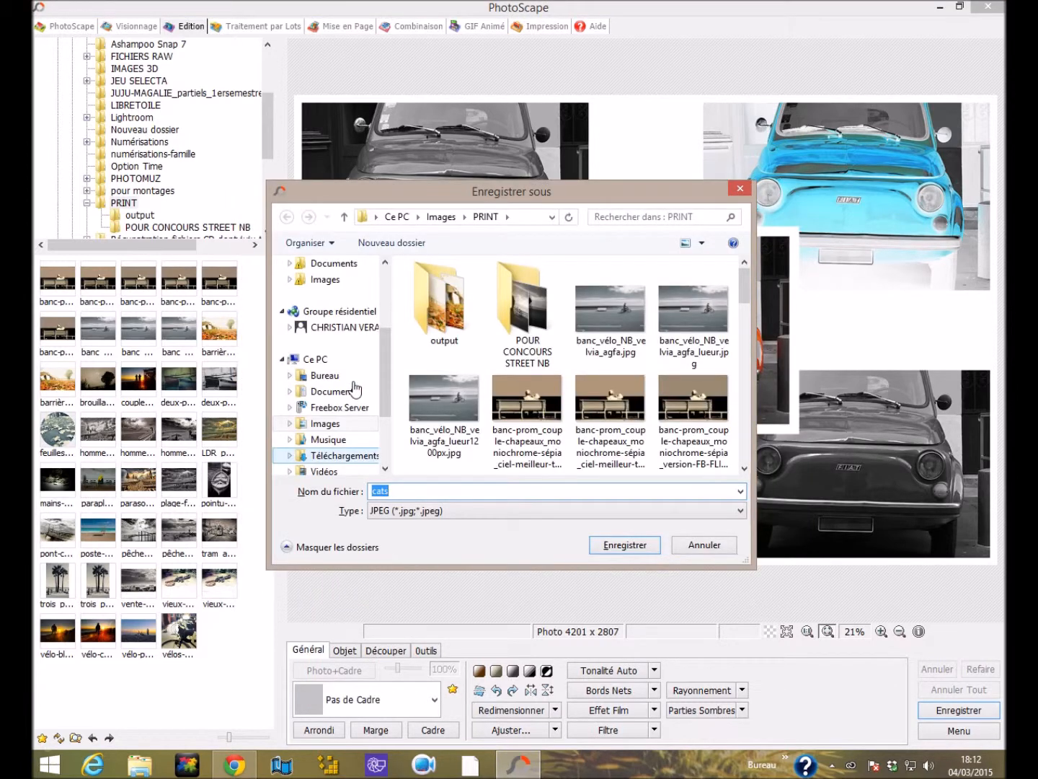
{"action": "left_click", "coordinate": [687, 545]}
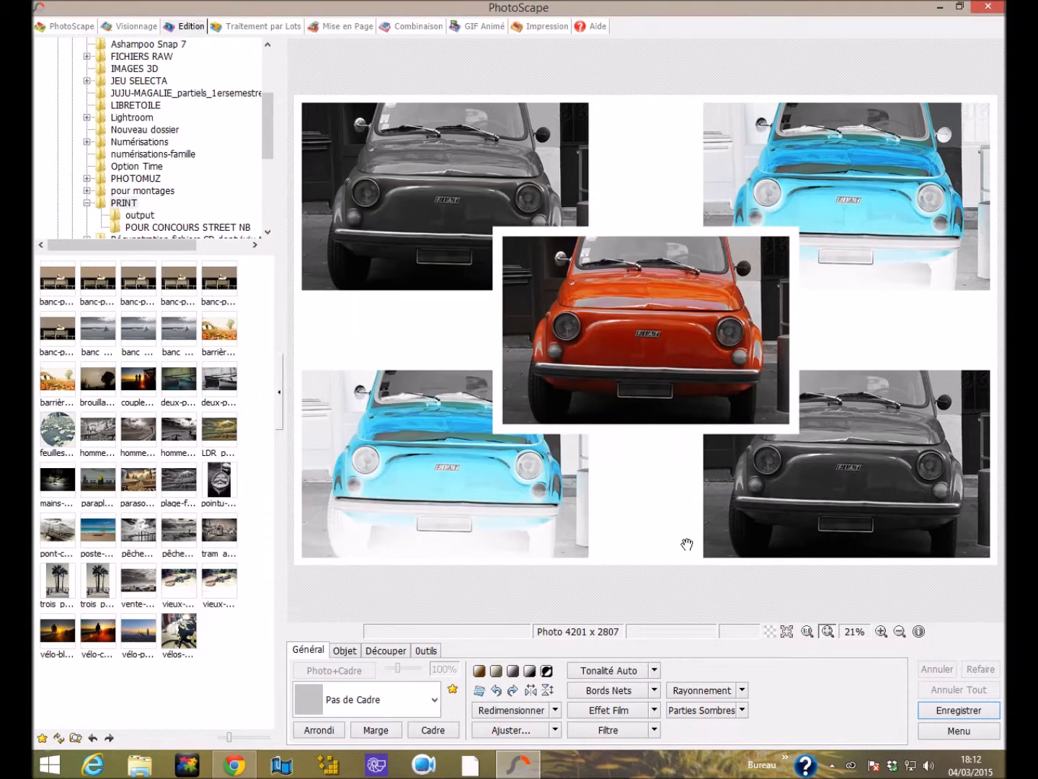
Look at the Combinaison module and return to the PhotoScape home screen.
{"action": "left_click", "coordinate": [409, 27]}
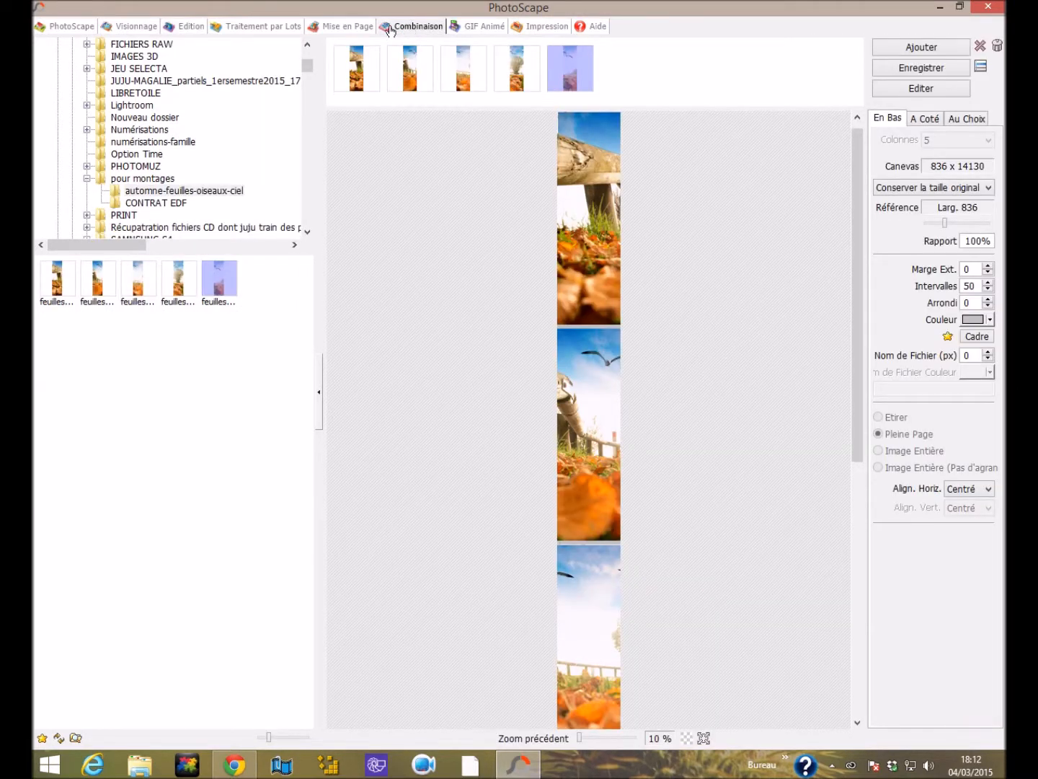
{"action": "left_click", "coordinate": [54, 27]}
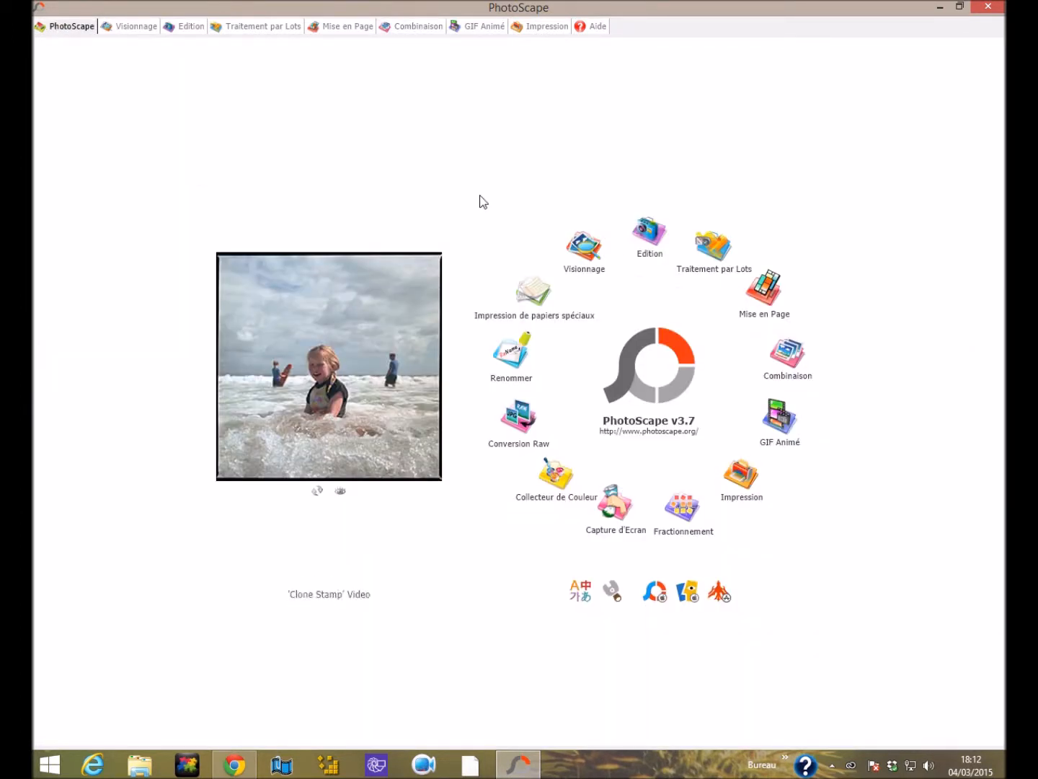